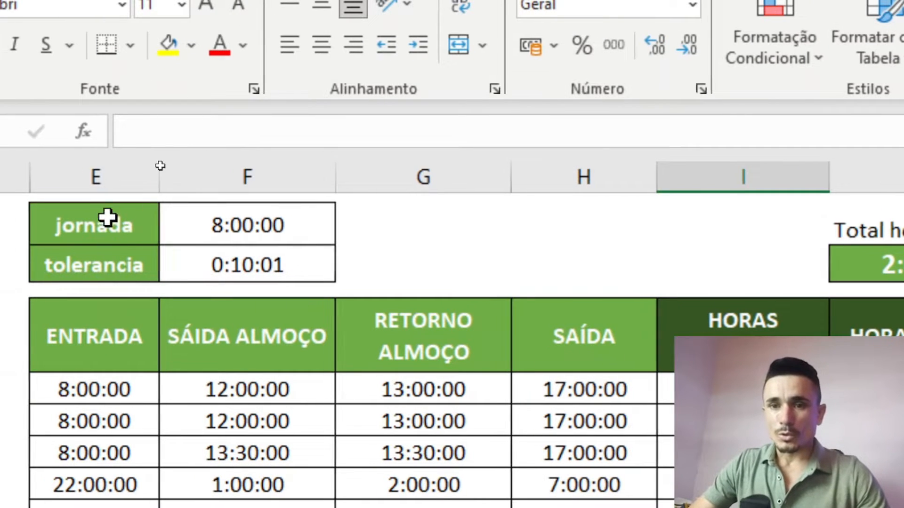
Examine the jornada setting and the first row's entry, lunch, exit, worked-hours and overtime cells
{"action": "left_click", "coordinate": [159, 169]}
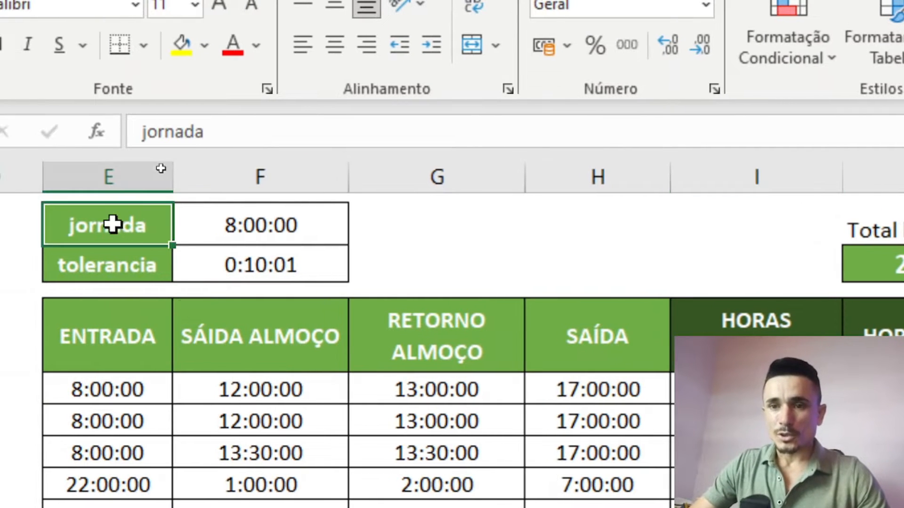
{"action": "left_click", "coordinate": [210, 216]}
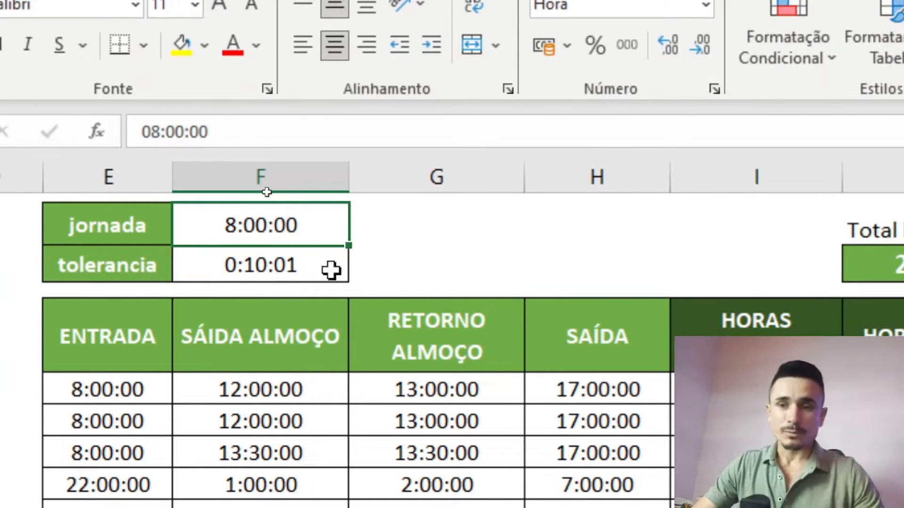
{"action": "left_click", "coordinate": [136, 219]}
{"action": "left_click", "coordinate": [225, 224]}
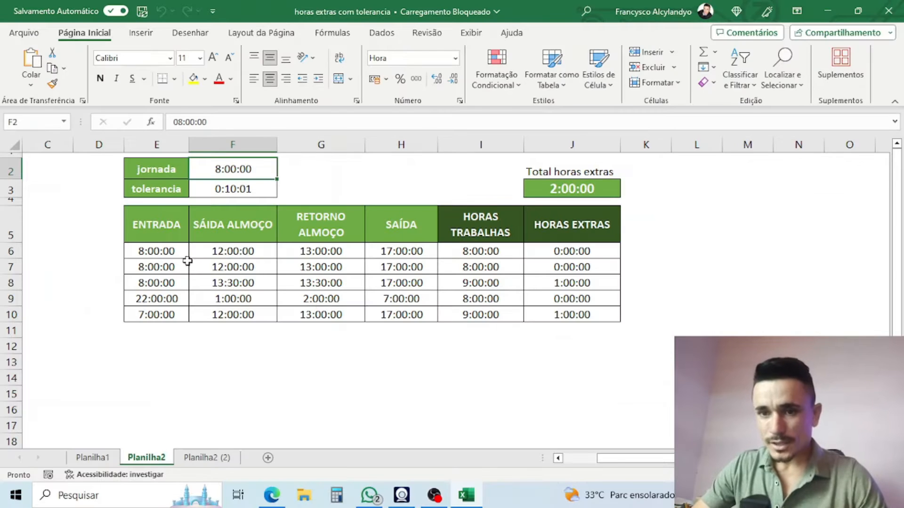
{"action": "left_click", "coordinate": [168, 252]}
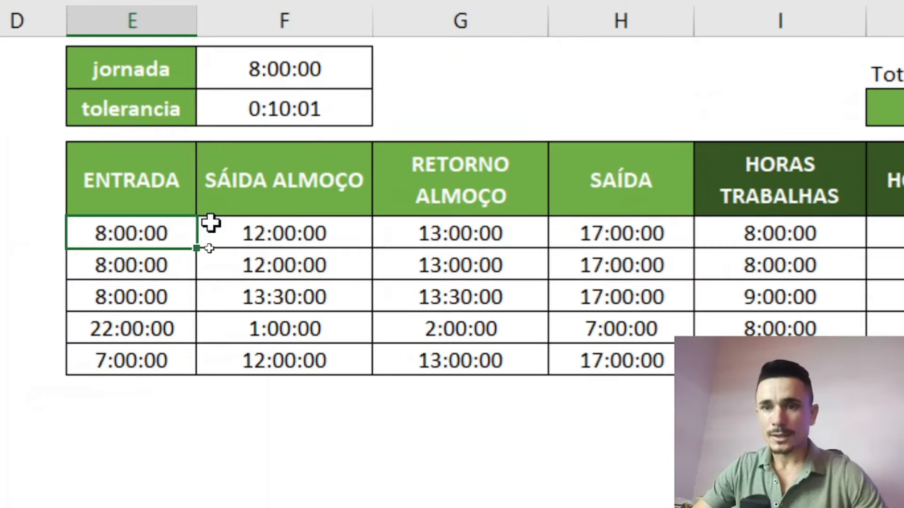
{"action": "left_click", "coordinate": [211, 252]}
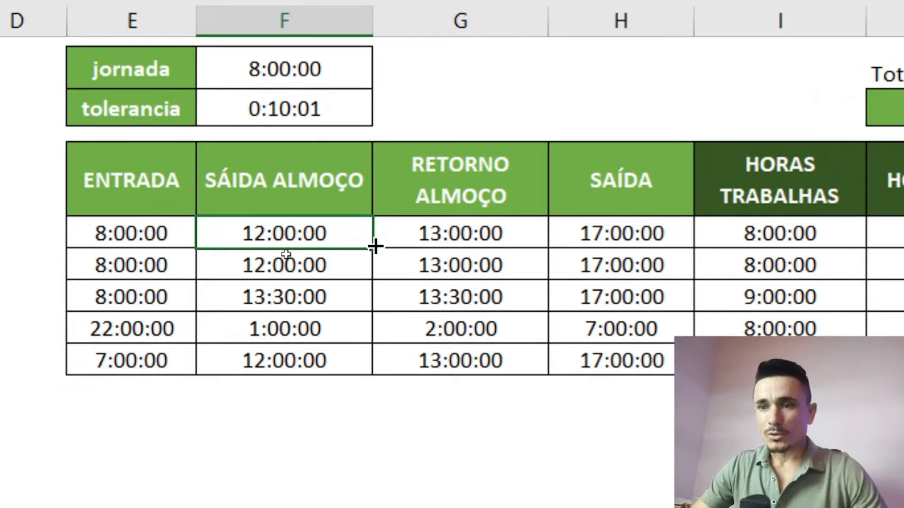
{"action": "left_click", "coordinate": [445, 237]}
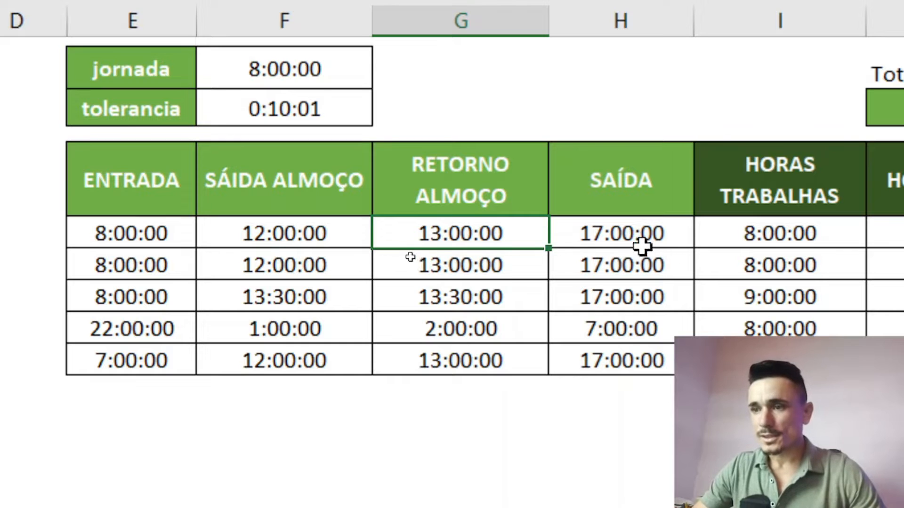
{"action": "left_click", "coordinate": [626, 232]}
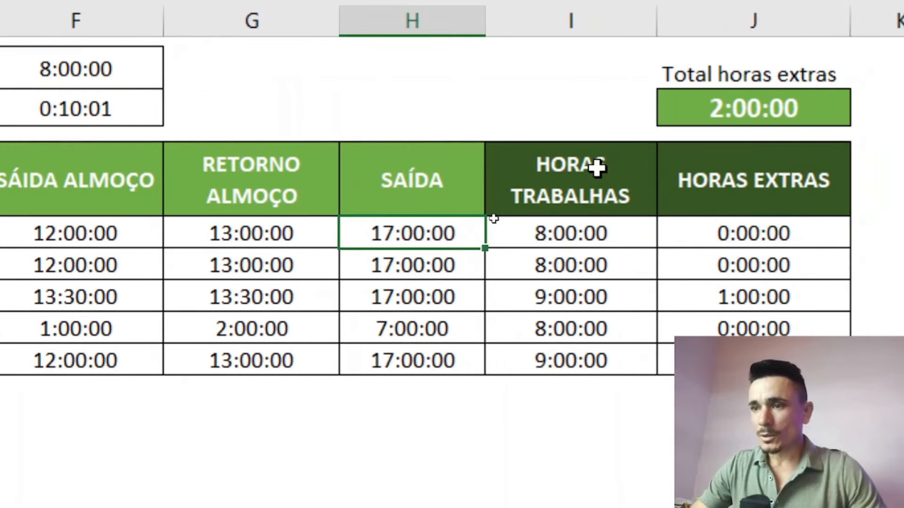
{"action": "left_click", "coordinate": [743, 230]}
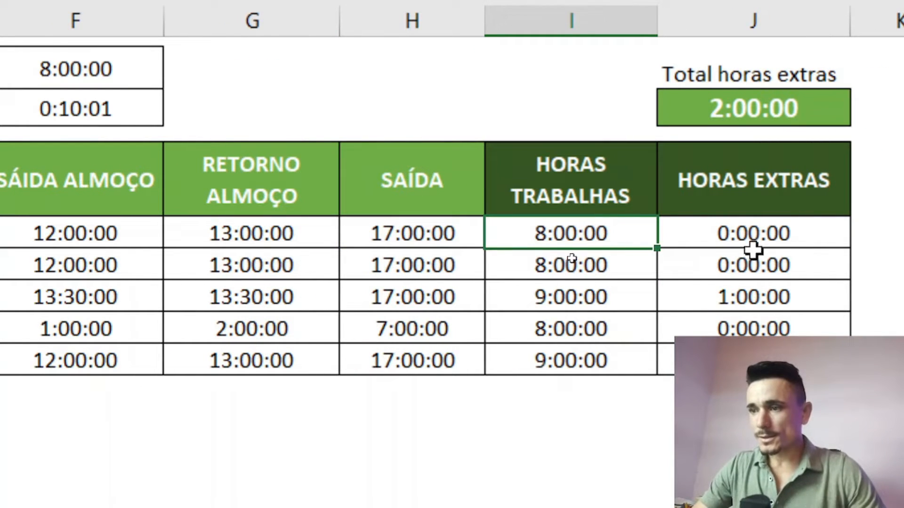
{"action": "left_click", "coordinate": [750, 234]}
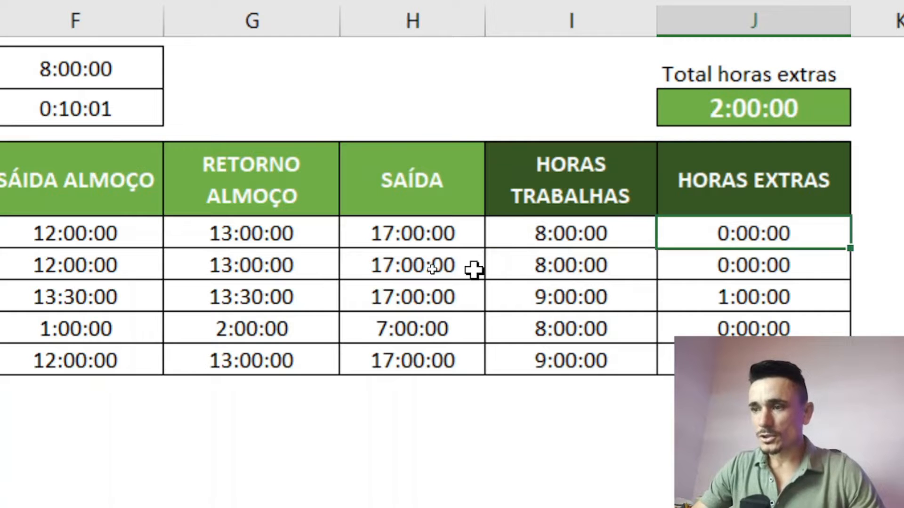
Set the first row's ENTRADA to 08:10 and check its HORAS TRABALHAS and HORAS EXTRAS cells
{"action": "left_click", "coordinate": [188, 238]}
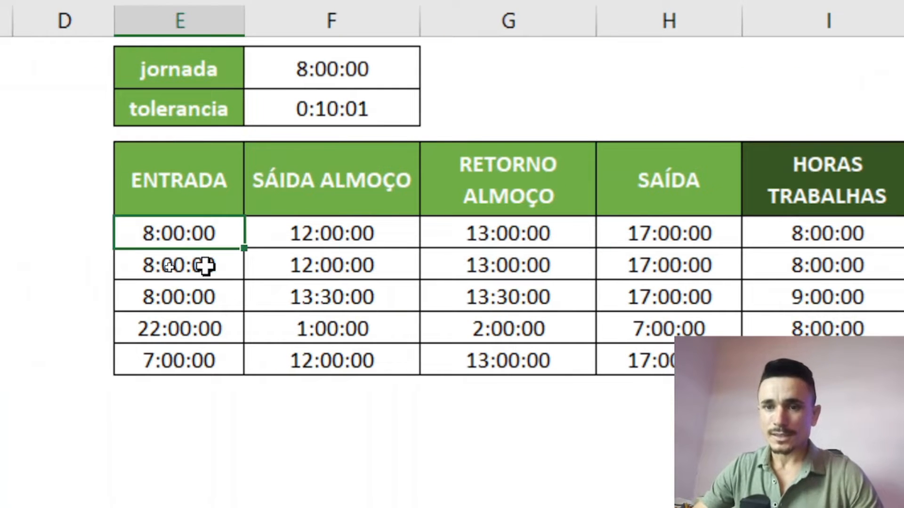
{"action": "type", "text": "08:1"}
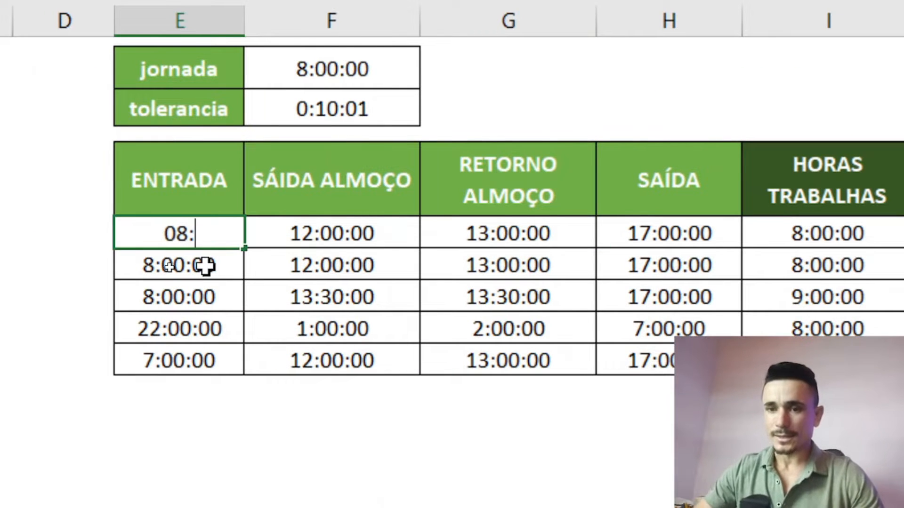
{"action": "type", "text": "0"}
{"action": "key", "text": "Return"}
{"action": "left_click", "coordinate": [829, 234]}
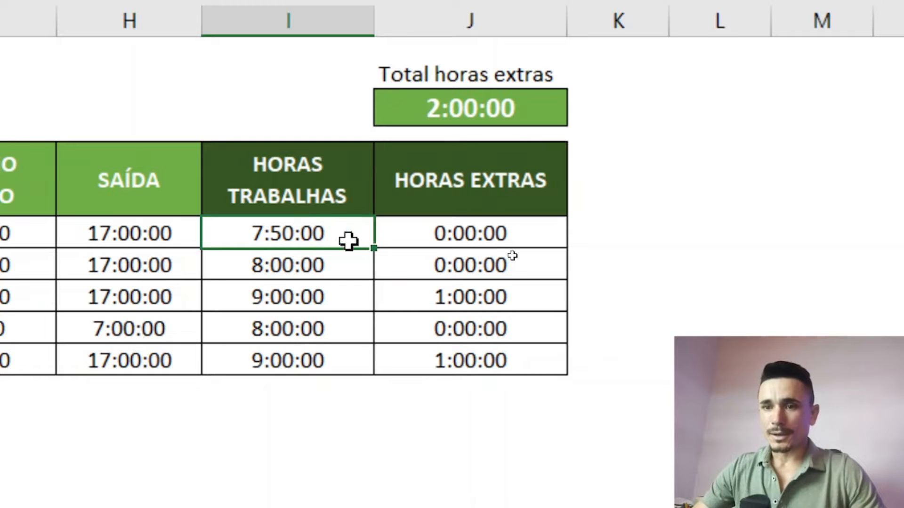
{"action": "left_click", "coordinate": [445, 243]}
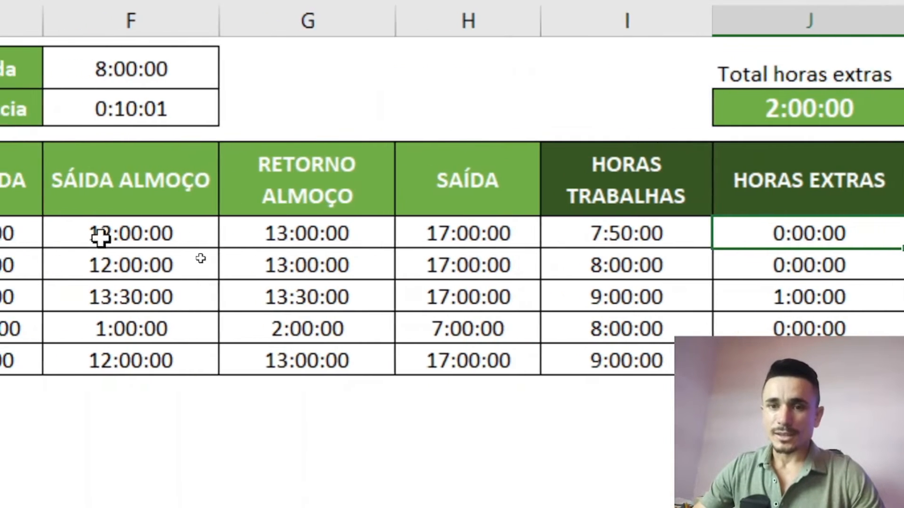
Set the first row's ENTRADA to 08:11 to test a late arrival beyond the tolerance
{"action": "left_click", "coordinate": [161, 232]}
{"action": "type", "text": "08"}
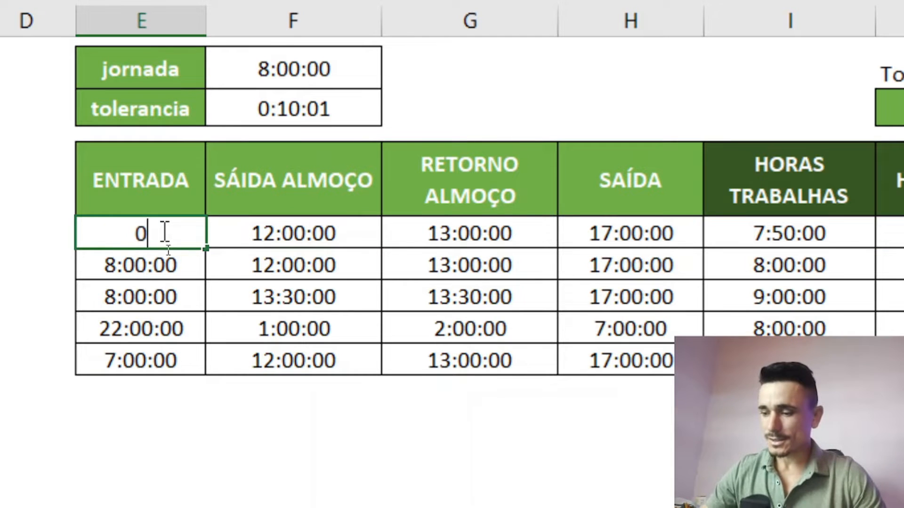
{"action": "type", "text": ":11"}
{"action": "key", "text": "Return"}
{"action": "left_click", "coordinate": [368, 244]}
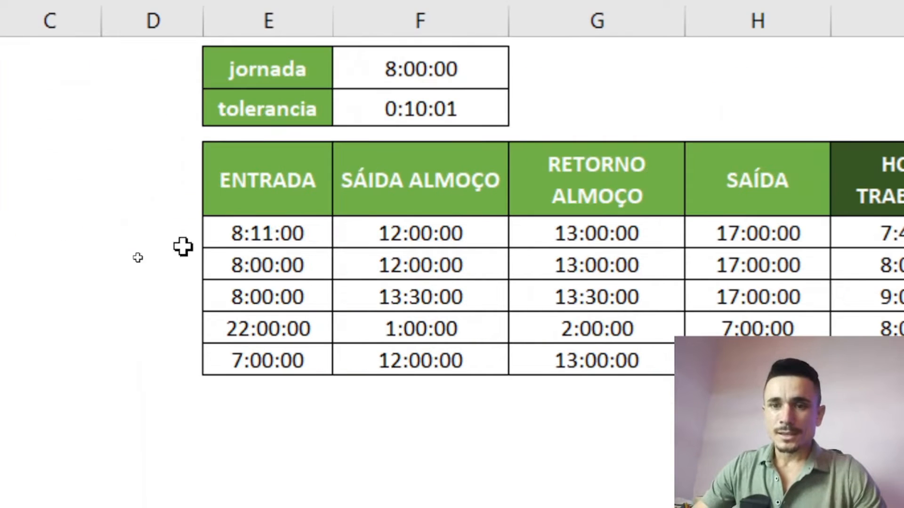
Set the first row's ENTRADA to 07:50 to test an early arrival within the tolerance
{"action": "left_click", "coordinate": [279, 236]}
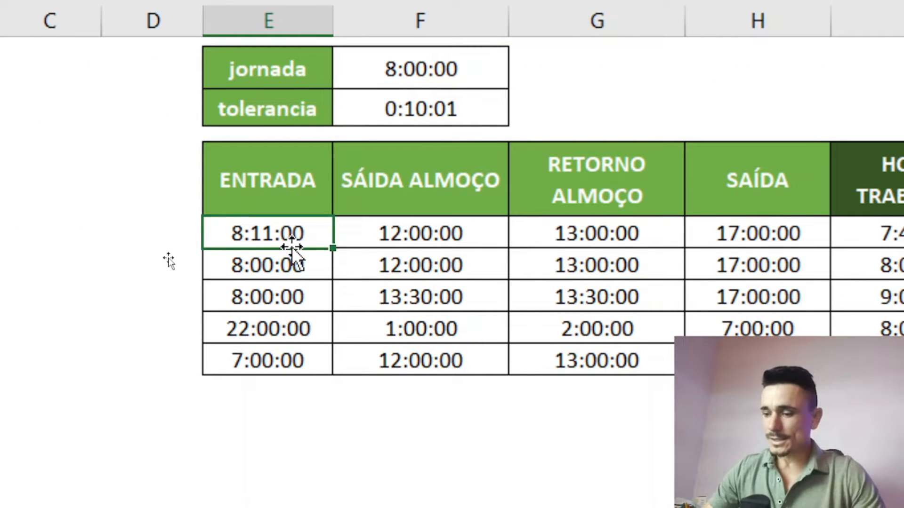
{"action": "type", "text": "707:"}
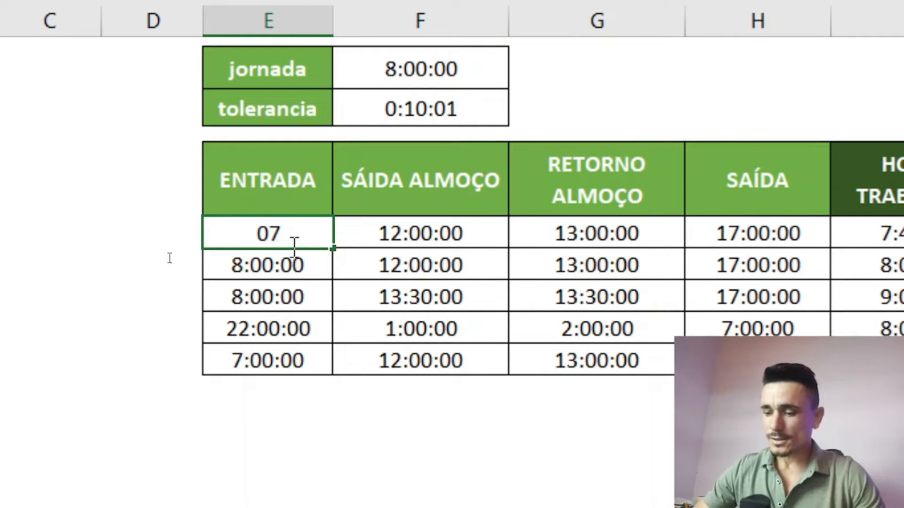
{"action": "type", "text": "50"}
{"action": "key", "text": "Return"}
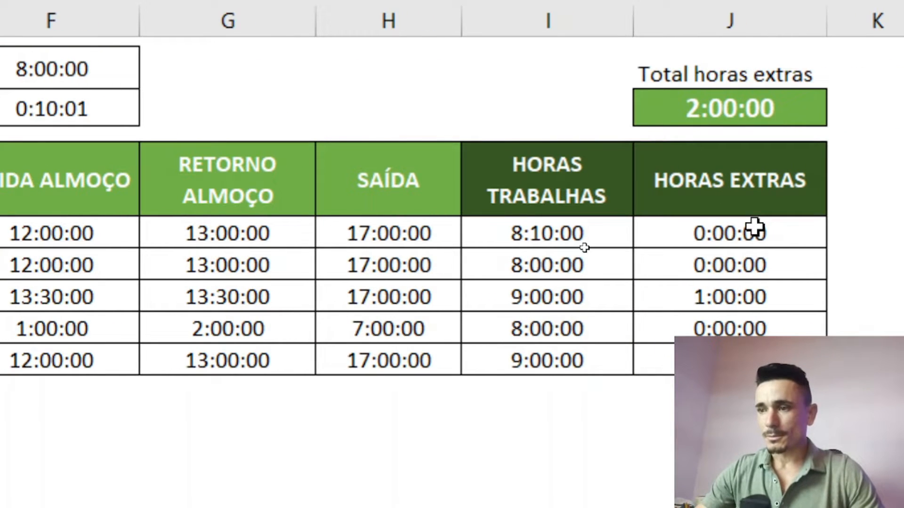
Set the first row's ENTRADA to 07:49 and inspect the formulas in J6 and the Total horas extras cell
{"action": "left_click", "coordinate": [170, 232]}
{"action": "type", "text": "07:49"}
{"action": "key", "text": "Return"}
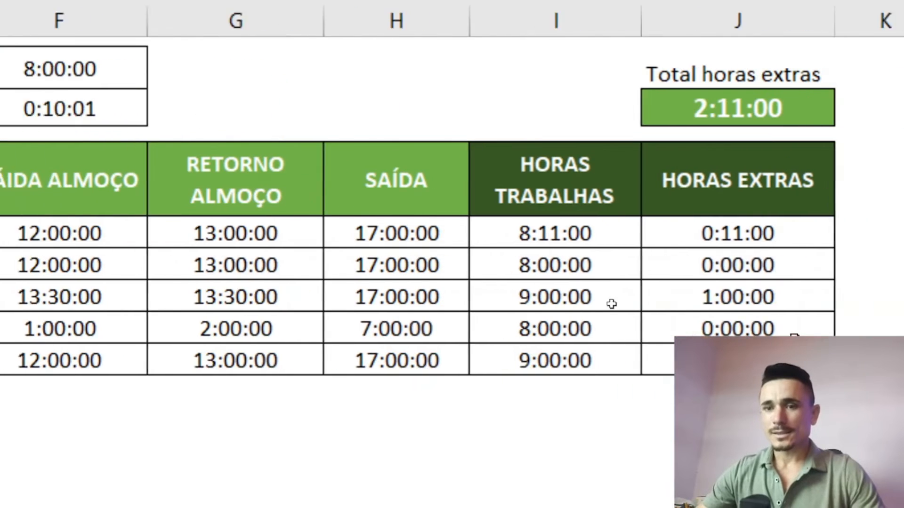
{"action": "left_click", "coordinate": [780, 234]}
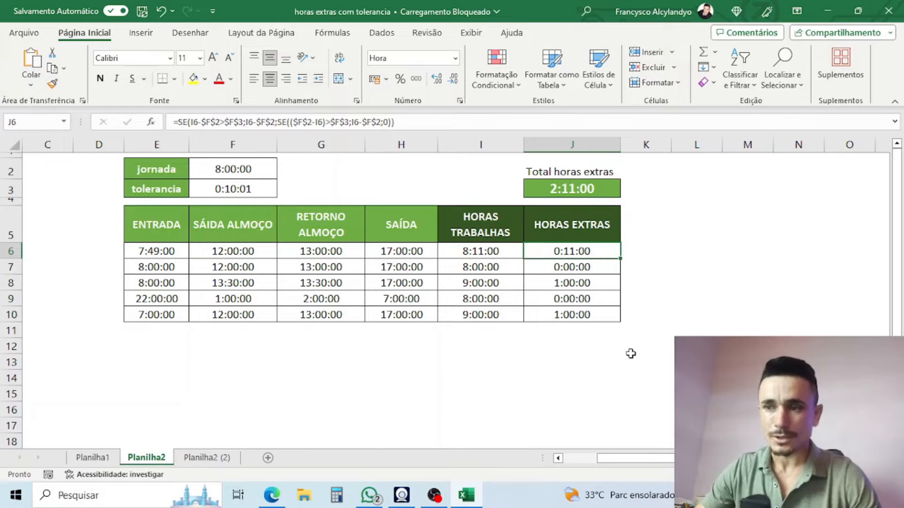
{"action": "left_click", "coordinate": [582, 189]}
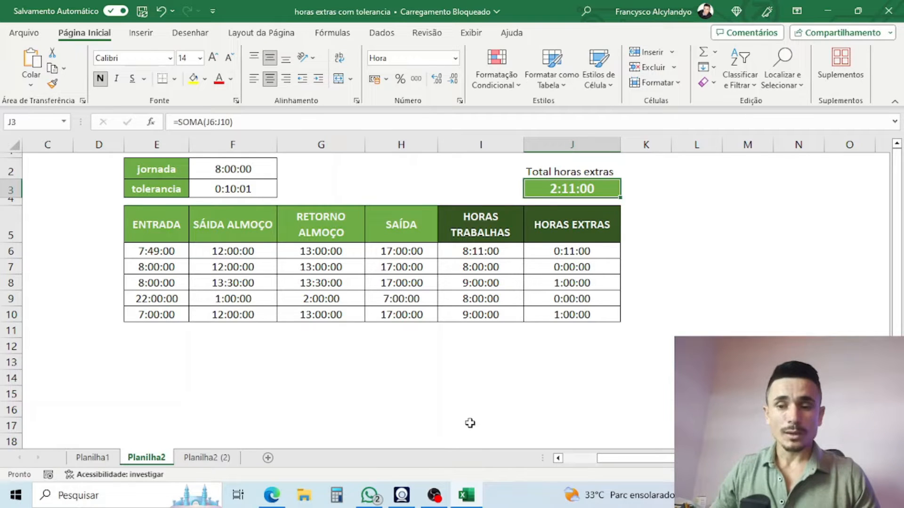
Switch to the Planilha2 (2) sheet and review its empty HORAS TRABALHAS, HORAS EXTRAS and Total horas extras areas
{"action": "left_click", "coordinate": [212, 457]}
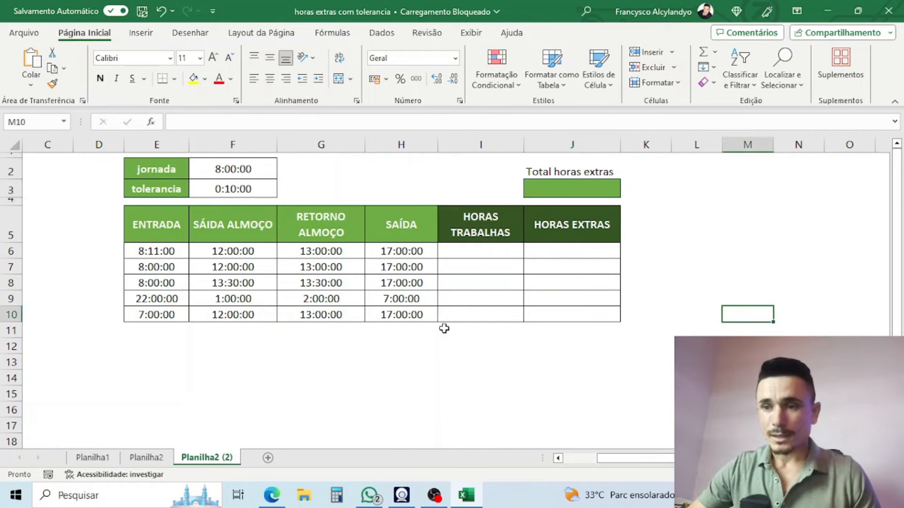
{"action": "mouse_move", "coordinate": [438, 188]}
{"action": "left_mouse_down"}
{"action": "mouse_move", "coordinate": [516, 320]}
{"action": "mouse_move", "coordinate": [529, 360]}
{"action": "left_mouse_up"}
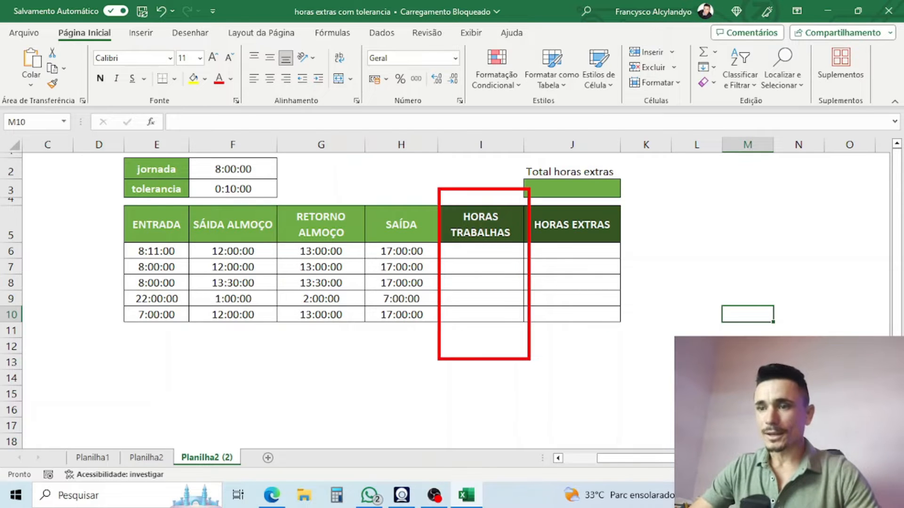
{"action": "mouse_move", "coordinate": [539, 202]}
{"action": "left_mouse_down"}
{"action": "mouse_move", "coordinate": [639, 289]}
{"action": "mouse_move", "coordinate": [628, 375]}
{"action": "left_mouse_up"}
{"action": "mouse_move", "coordinate": [511, 170]}
{"action": "left_mouse_down"}
{"action": "mouse_move", "coordinate": [528, 211]}
{"action": "mouse_move", "coordinate": [638, 197]}
{"action": "left_mouse_up"}
{"action": "left_click_drag", "start_coordinate": [746, 182], "coordinate": [651, 182]}
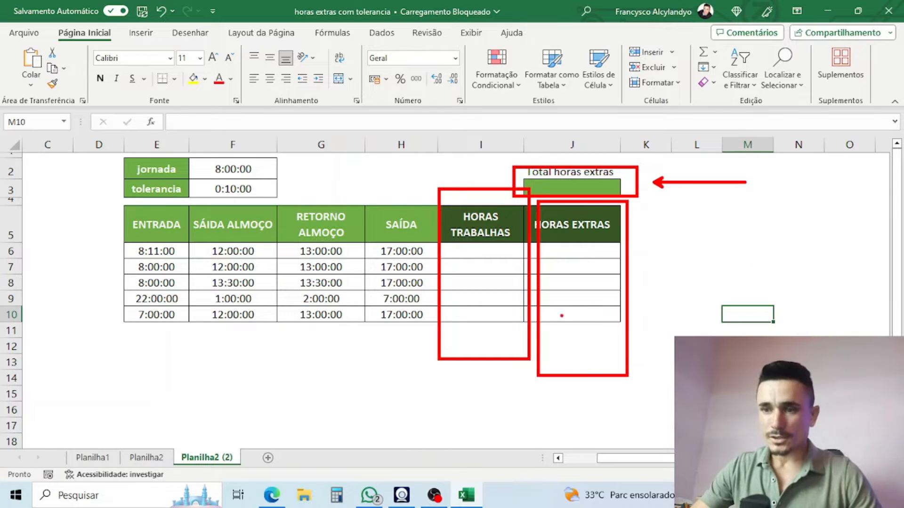
{"action": "key", "text": "Escape"}
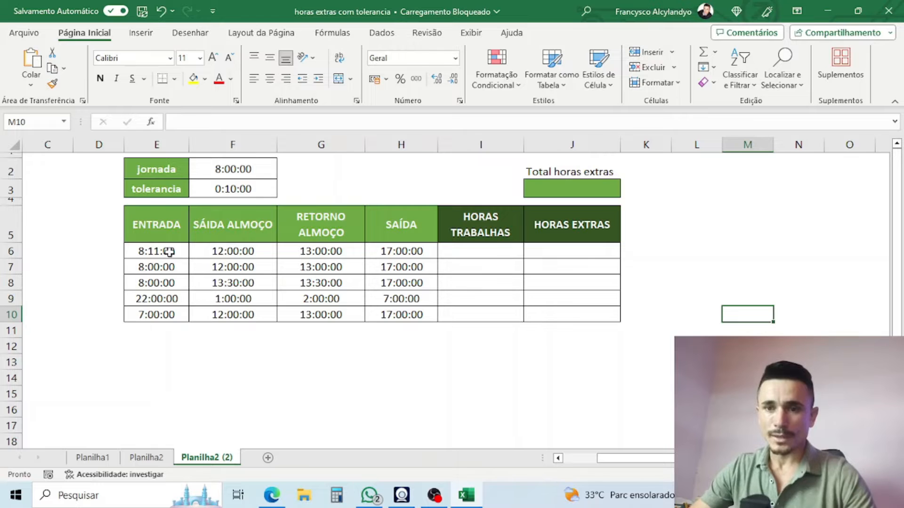
Examine the four time-entry columns, the two calculation columns, and the jornada and tolerancia settings
{"action": "mouse_move", "coordinate": [127, 209]}
{"action": "left_mouse_down"}
{"action": "mouse_move", "coordinate": [206, 239]}
{"action": "mouse_move", "coordinate": [186, 239]}
{"action": "left_mouse_up"}
{"action": "mouse_move", "coordinate": [190, 208]}
{"action": "left_mouse_down"}
{"action": "mouse_move", "coordinate": [202, 236]}
{"action": "mouse_move", "coordinate": [276, 239]}
{"action": "left_mouse_up"}
{"action": "mouse_move", "coordinate": [286, 206]}
{"action": "left_mouse_down"}
{"action": "mouse_move", "coordinate": [305, 246]}
{"action": "mouse_move", "coordinate": [359, 244]}
{"action": "left_mouse_up"}
{"action": "left_click_drag", "start_coordinate": [374, 202], "coordinate": [431, 242]}
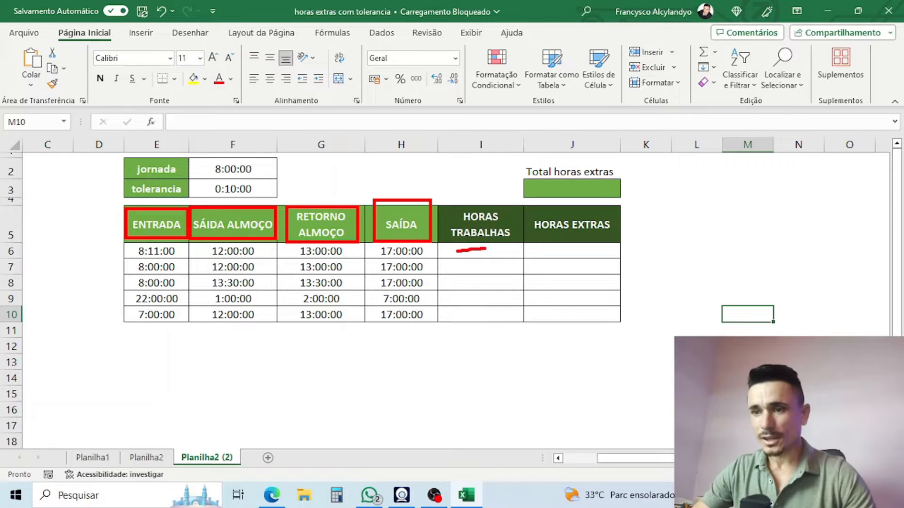
{"action": "left_click_drag", "start_coordinate": [553, 251], "coordinate": [601, 253]}
{"action": "left_click", "coordinate": [472, 264]}
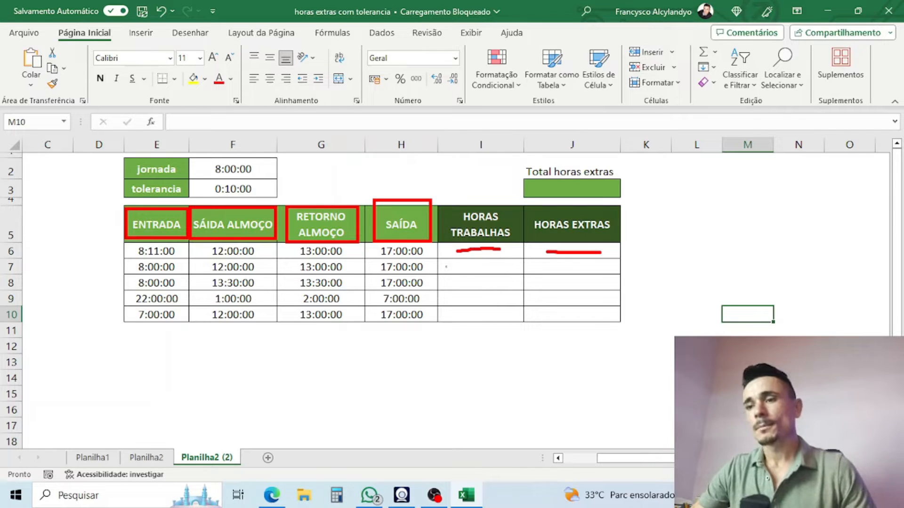
{"action": "key", "text": "Escape"}
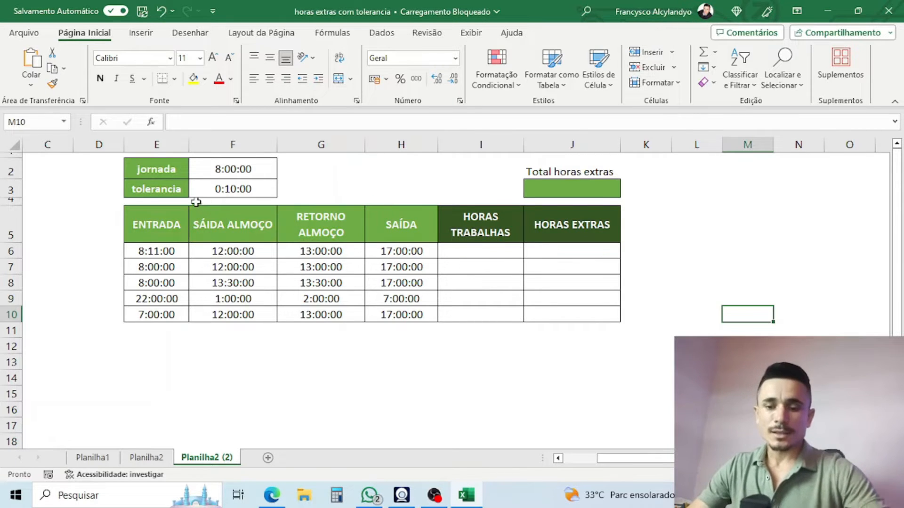
{"action": "mouse_move", "coordinate": [114, 154]}
{"action": "left_mouse_down"}
{"action": "mouse_move", "coordinate": [124, 168]}
{"action": "mouse_move", "coordinate": [241, 184]}
{"action": "mouse_move", "coordinate": [285, 180]}
{"action": "left_mouse_up"}
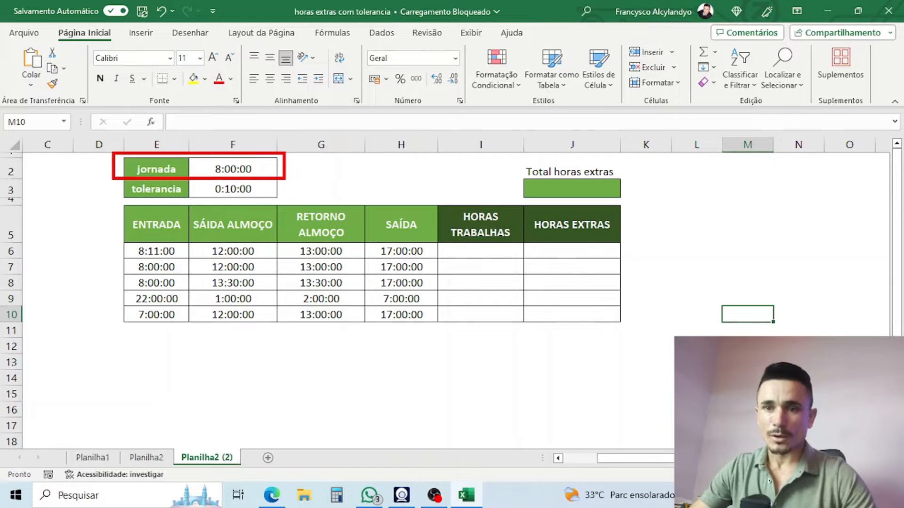
{"action": "mouse_move", "coordinate": [112, 177]}
{"action": "left_mouse_down"}
{"action": "mouse_move", "coordinate": [288, 202]}
{"action": "mouse_move", "coordinate": [415, 191]}
{"action": "left_mouse_up"}
{"action": "left_click_drag", "start_coordinate": [311, 166], "coordinate": [455, 167]}
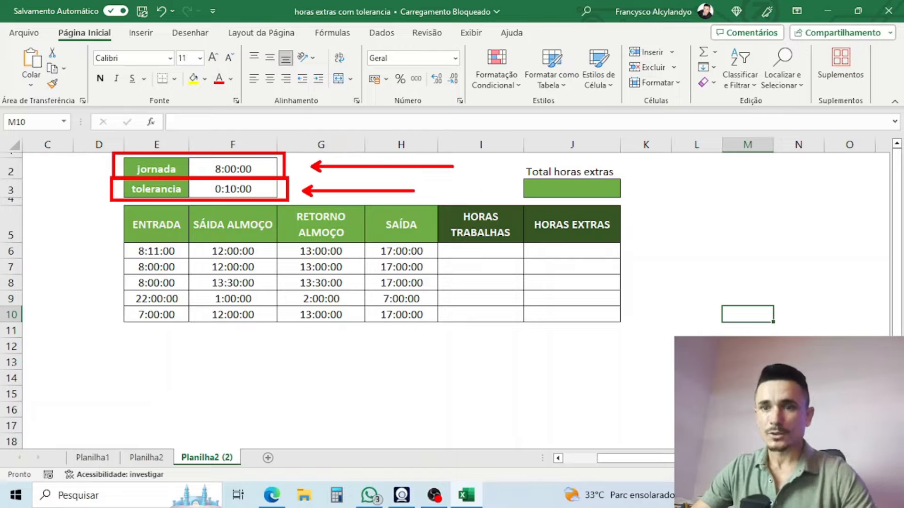
{"action": "key", "text": "Escape"}
{"action": "left_click", "coordinate": [233, 171]}
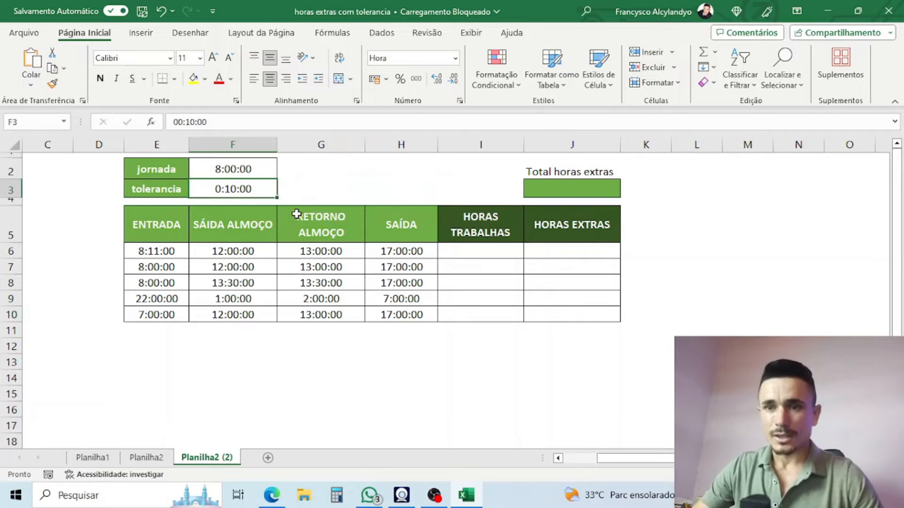
{"action": "left_click", "coordinate": [642, 331]}
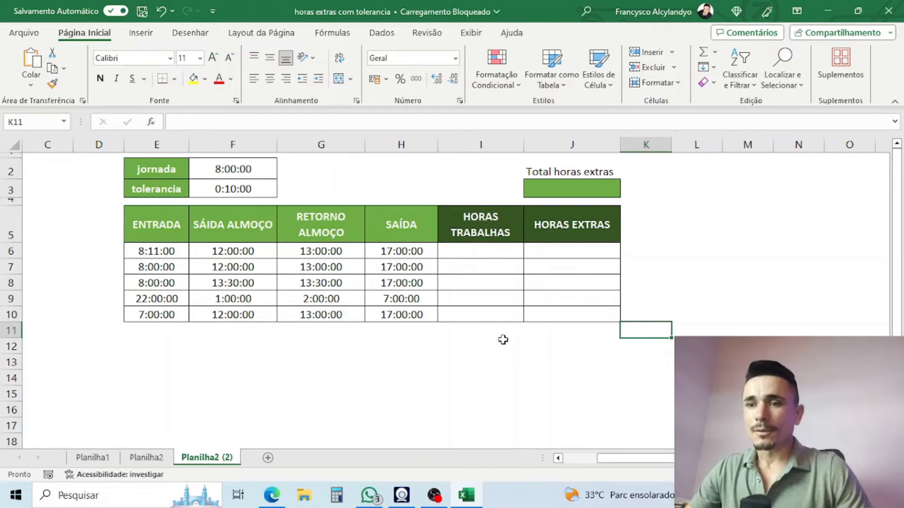
Start the first row's HORAS TRABALHAS formula in I6 with SAÍDA minus RETORNO ALMOÇO, as =(H6-G6)
{"action": "left_click", "coordinate": [480, 255]}
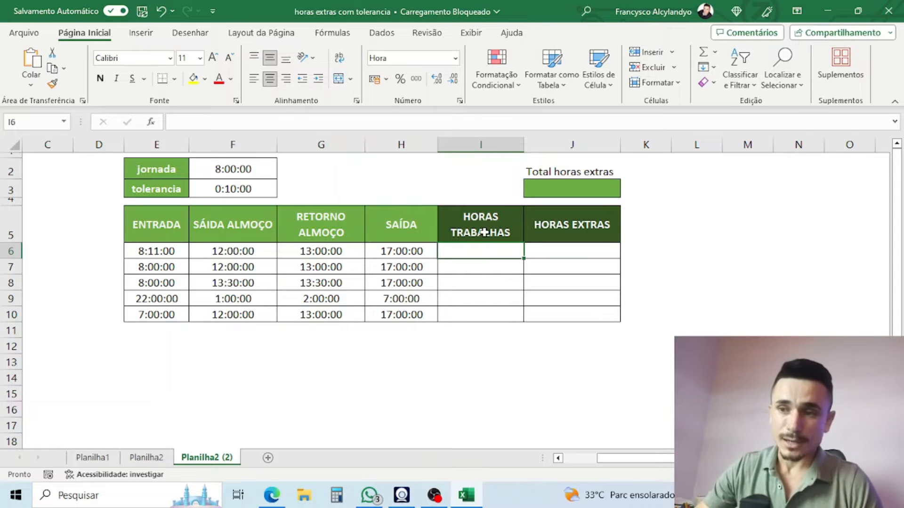
{"action": "left_click_drag", "start_coordinate": [484, 232], "coordinate": [466, 306]}
{"action": "left_click", "coordinate": [470, 252]}
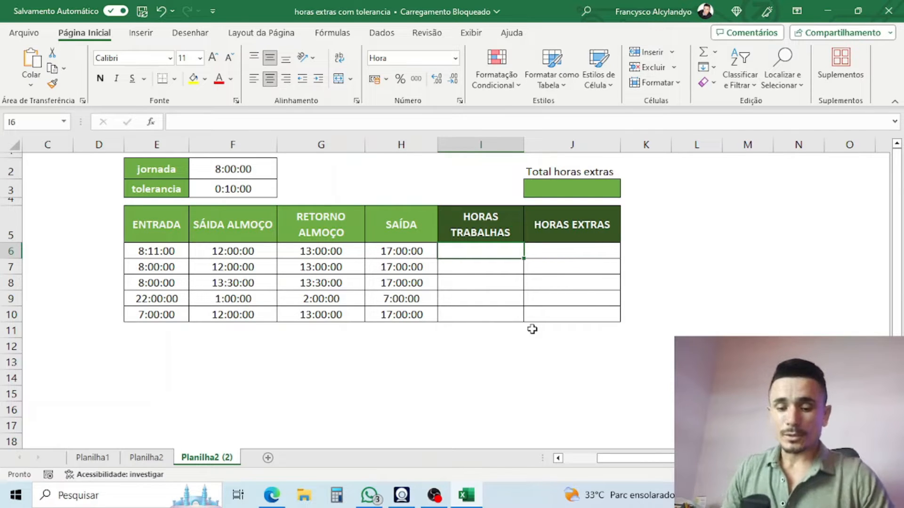
{"action": "type", "text": "="}
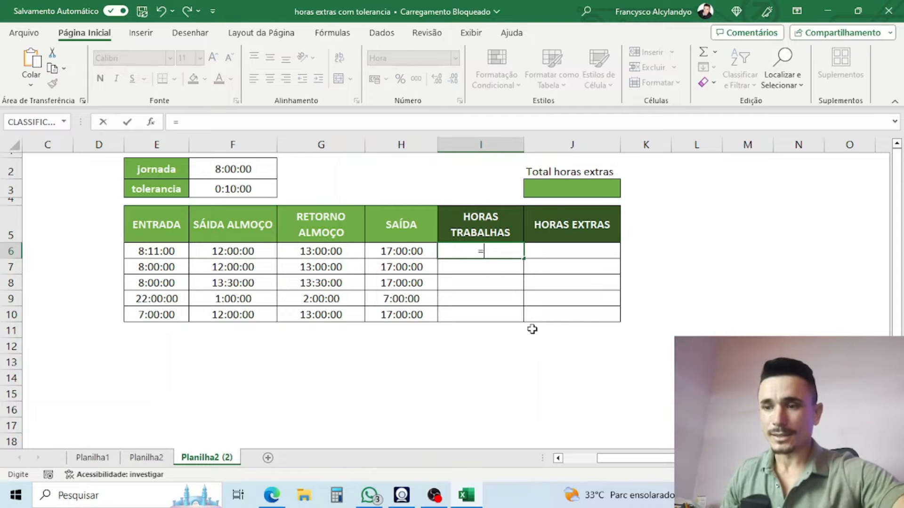
{"action": "type", "text": "("}
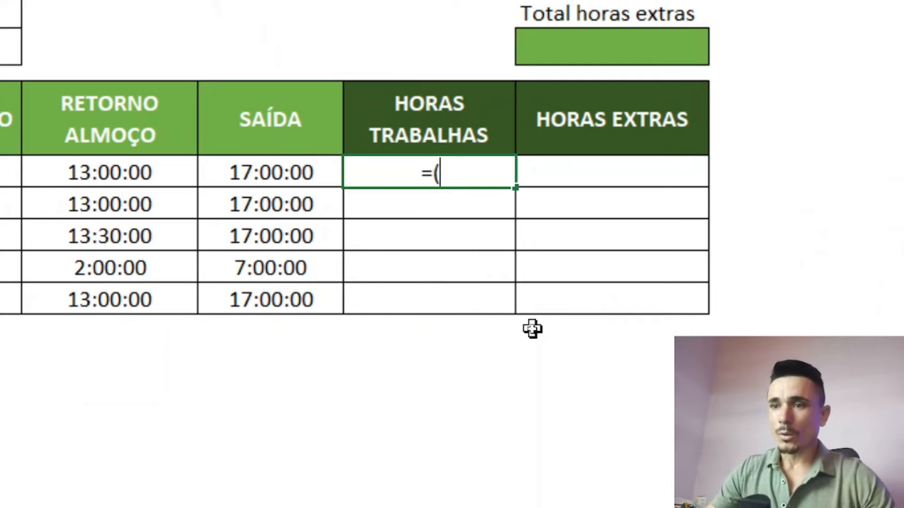
{"action": "left_click", "coordinate": [263, 169]}
{"action": "type", "text": "-"}
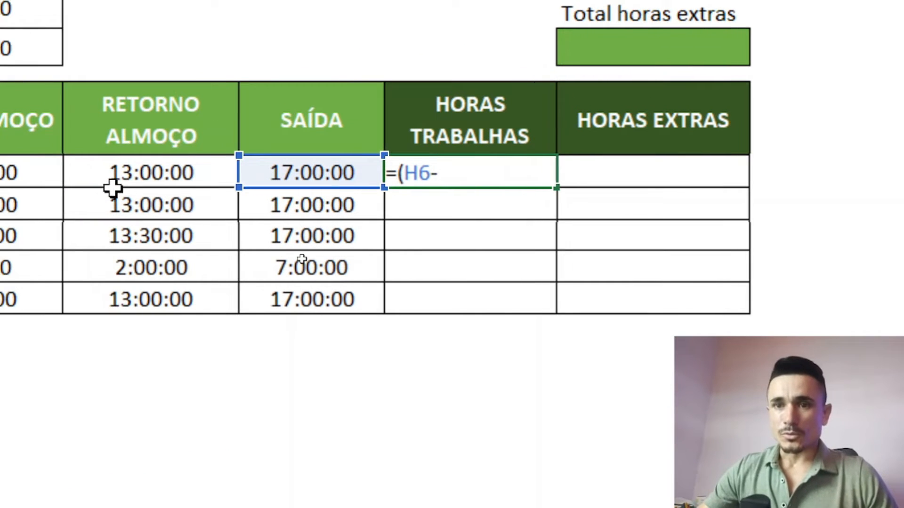
{"action": "left_click", "coordinate": [152, 171]}
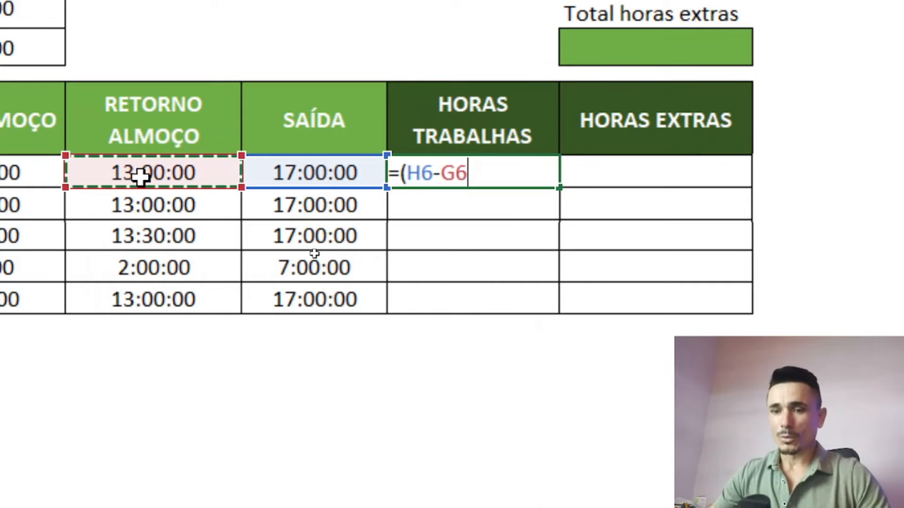
{"action": "type", "text": ")"}
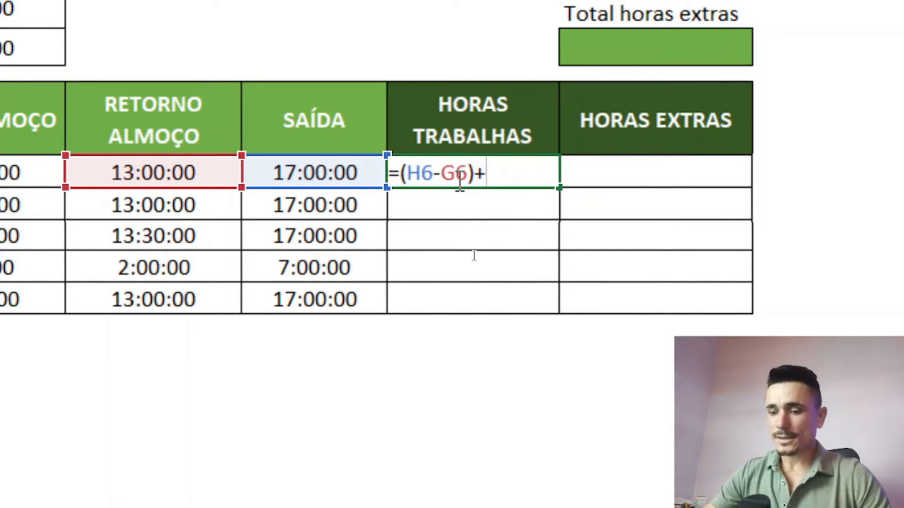
Complete the I6 formula by adding SÁIDA ALMOÇO minus ENTRADA, as +(F6-E6)
{"action": "type", "text": "+("}
{"action": "left_click", "coordinate": [290, 171]}
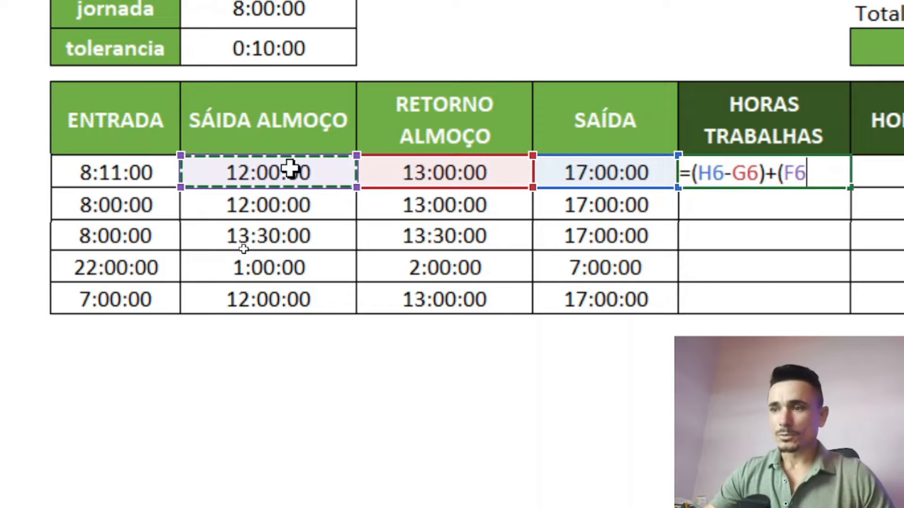
{"action": "type", "text": "-"}
{"action": "left_click", "coordinate": [135, 170]}
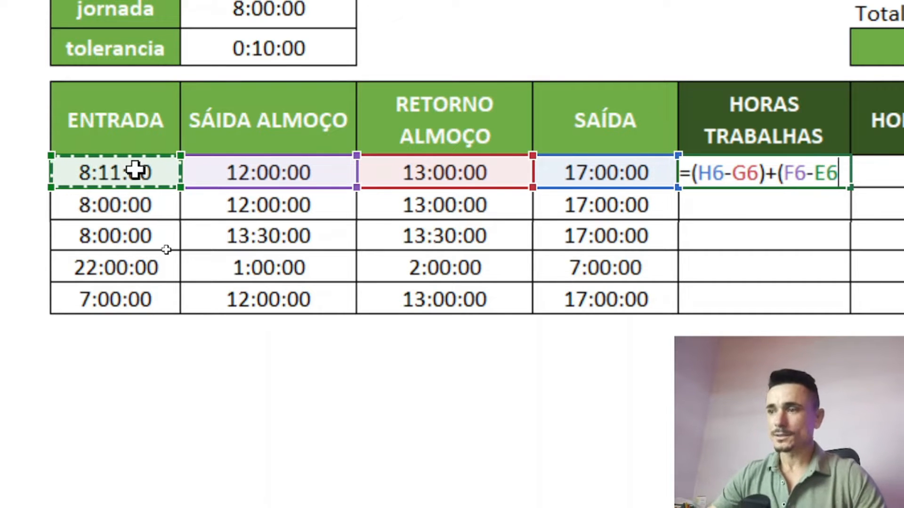
{"action": "type", "text": ")"}
{"action": "key", "text": "Return"}
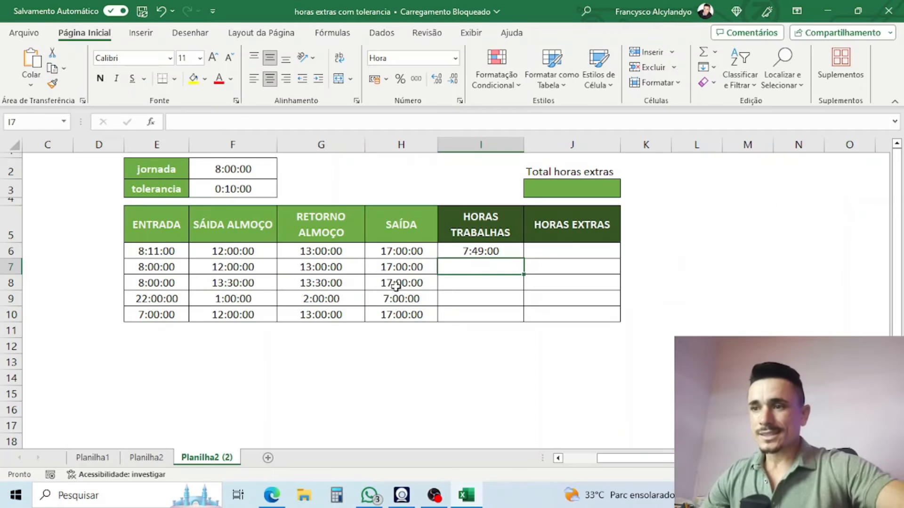
Examine the first row's ENTRADA and HORAS TRABALHAS cells and the four times of the overnight shift row
{"action": "left_click", "coordinate": [477, 252]}
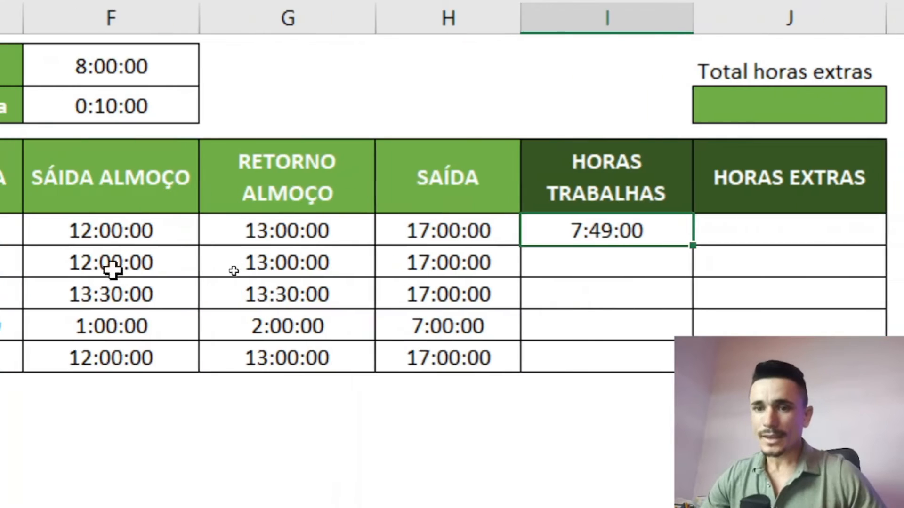
{"action": "left_click", "coordinate": [175, 254]}
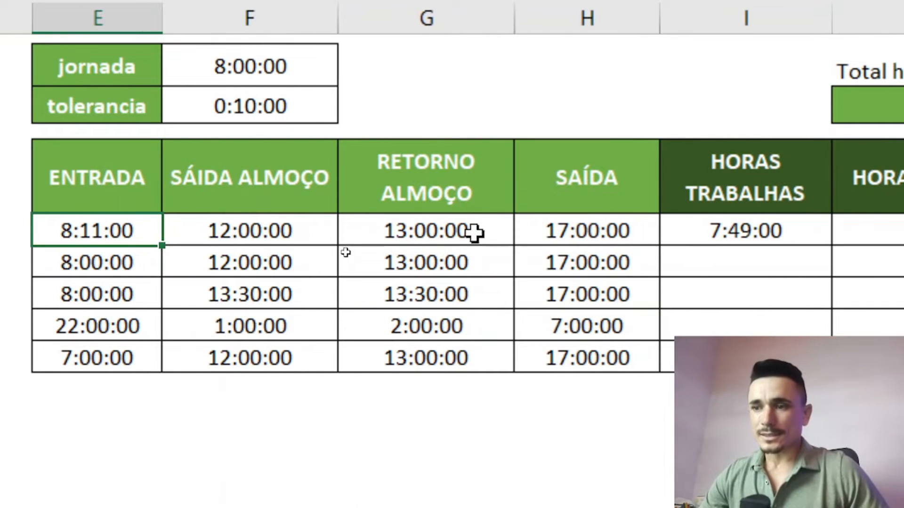
{"action": "left_click", "coordinate": [735, 234]}
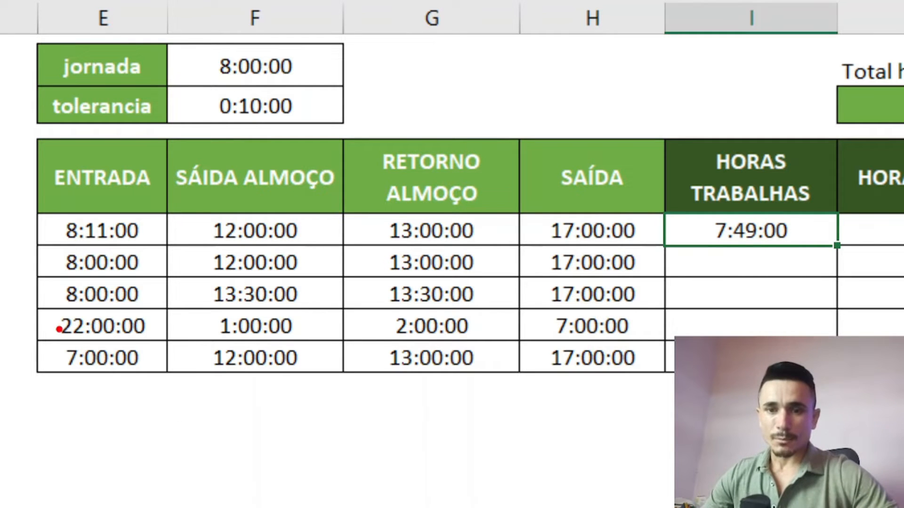
{"action": "mouse_move", "coordinate": [43, 309]}
{"action": "left_mouse_down"}
{"action": "mouse_move", "coordinate": [84, 338]}
{"action": "mouse_move", "coordinate": [663, 343]}
{"action": "left_mouse_up"}
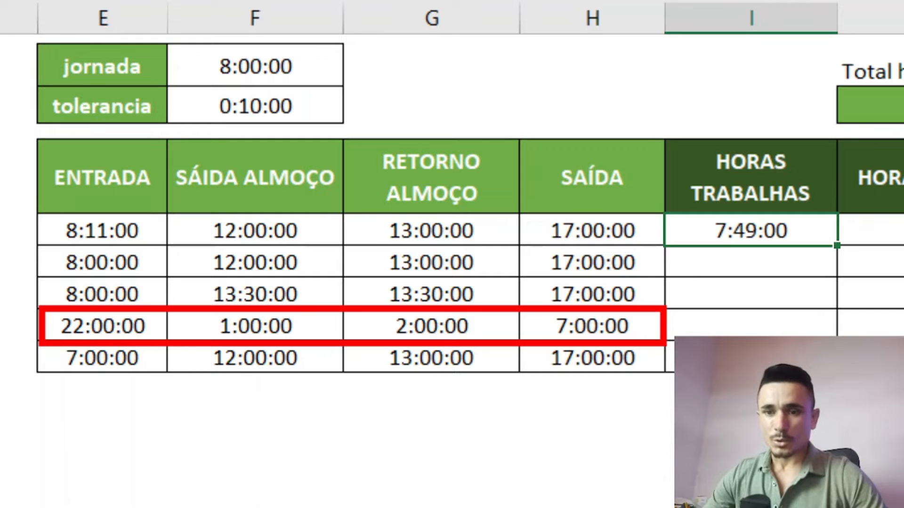
{"action": "left_click_drag", "start_coordinate": [181, 366], "coordinate": [189, 449]}
{"action": "left_click_drag", "start_coordinate": [348, 373], "coordinate": [344, 452]}
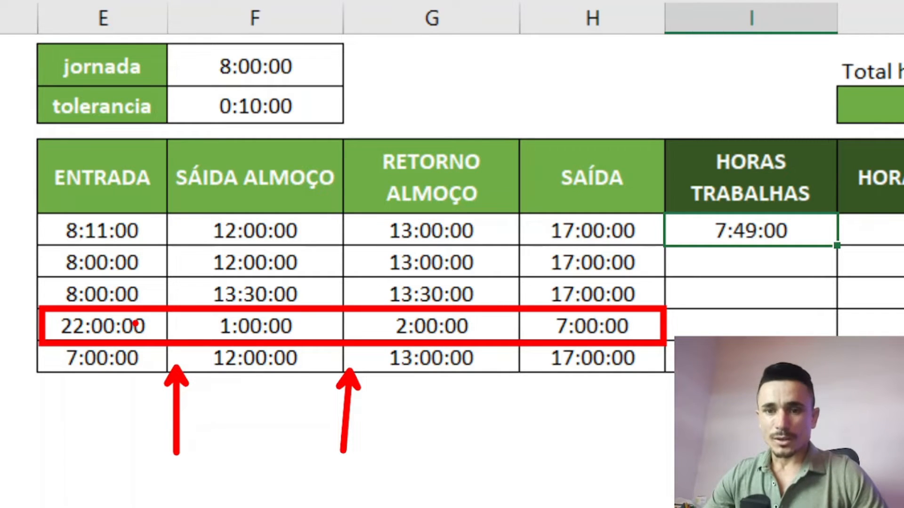
{"action": "mouse_move", "coordinate": [153, 322]}
{"action": "left_mouse_down"}
{"action": "mouse_move", "coordinate": [97, 288]}
{"action": "mouse_move", "coordinate": [134, 367]}
{"action": "mouse_move", "coordinate": [139, 311]}
{"action": "left_mouse_up"}
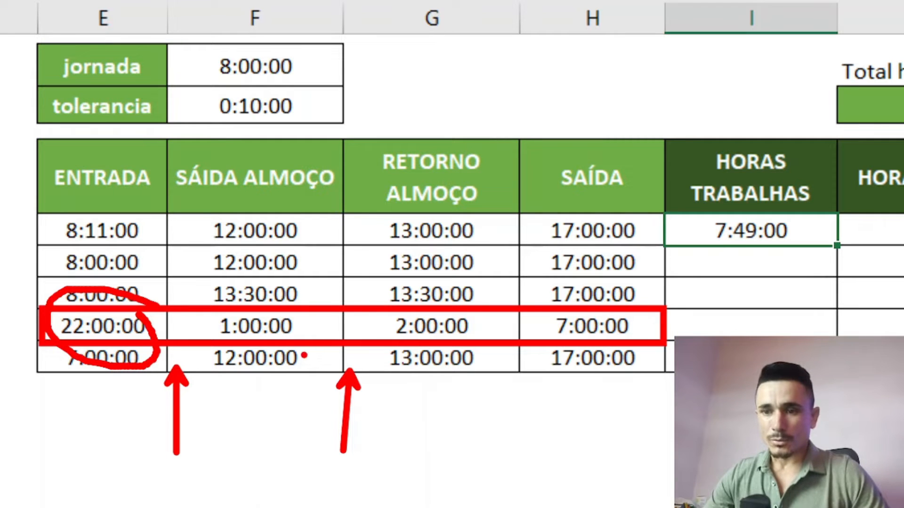
{"action": "mouse_move", "coordinate": [304, 355]}
{"action": "left_mouse_down"}
{"action": "mouse_move", "coordinate": [320, 277]}
{"action": "mouse_move", "coordinate": [231, 383]}
{"action": "mouse_move", "coordinate": [313, 338]}
{"action": "left_mouse_up"}
{"action": "mouse_move", "coordinate": [429, 296]}
{"action": "left_mouse_down"}
{"action": "mouse_move", "coordinate": [468, 368]}
{"action": "mouse_move", "coordinate": [414, 289]}
{"action": "left_mouse_up"}
{"action": "mouse_move", "coordinate": [656, 318]}
{"action": "left_mouse_down"}
{"action": "mouse_move", "coordinate": [557, 338]}
{"action": "mouse_move", "coordinate": [604, 286]}
{"action": "mouse_move", "coordinate": [561, 304]}
{"action": "left_mouse_up"}
{"action": "key", "text": "Escape"}
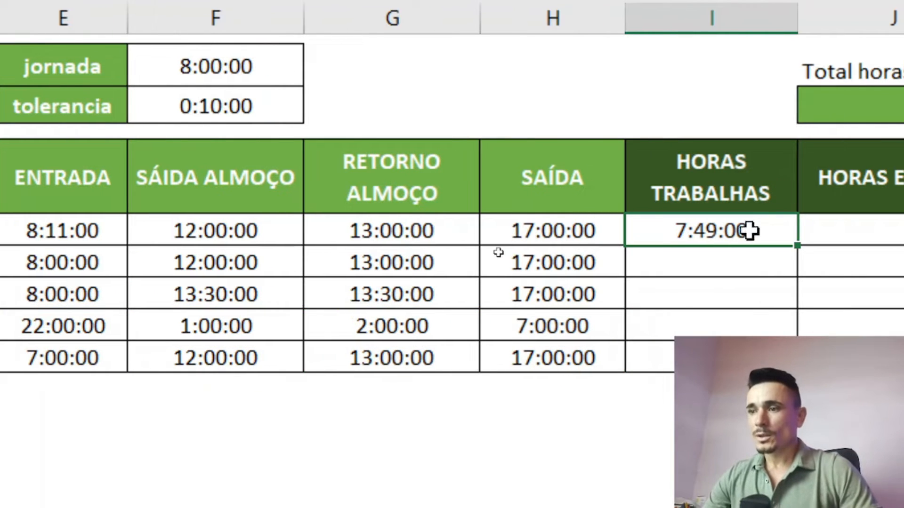
Copy the I6 formula down to I9 and inspect the overnight row's ENTRADA and HORAS TRABALHAS cells
{"action": "left_click_drag", "start_coordinate": [790, 246], "coordinate": [783, 332]}
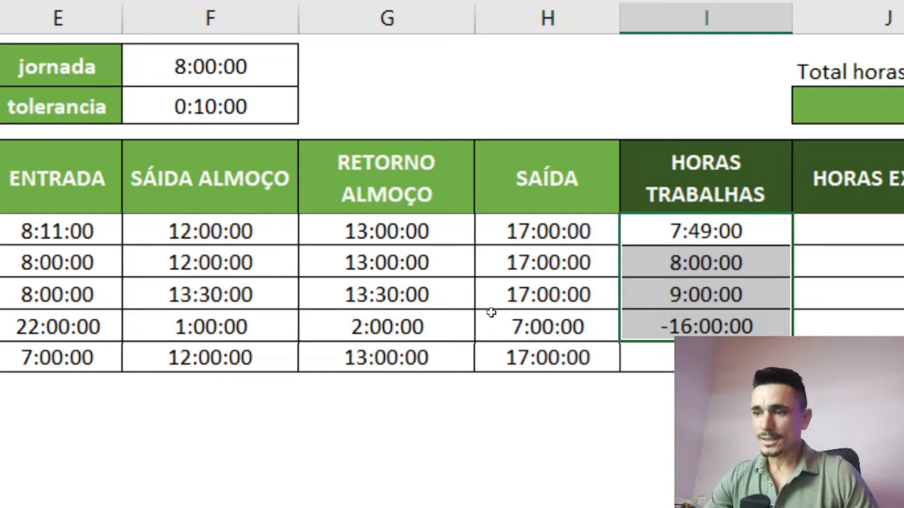
{"action": "left_click", "coordinate": [729, 327]}
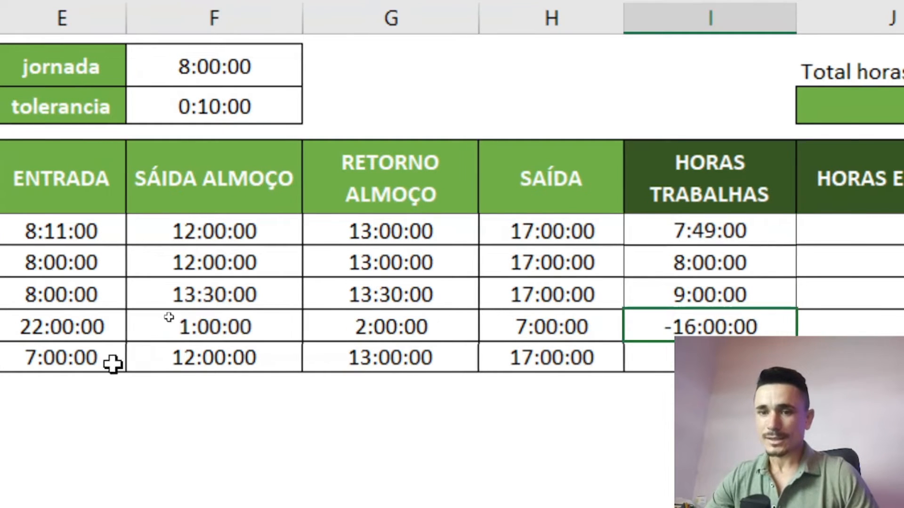
{"action": "left_click", "coordinate": [40, 322]}
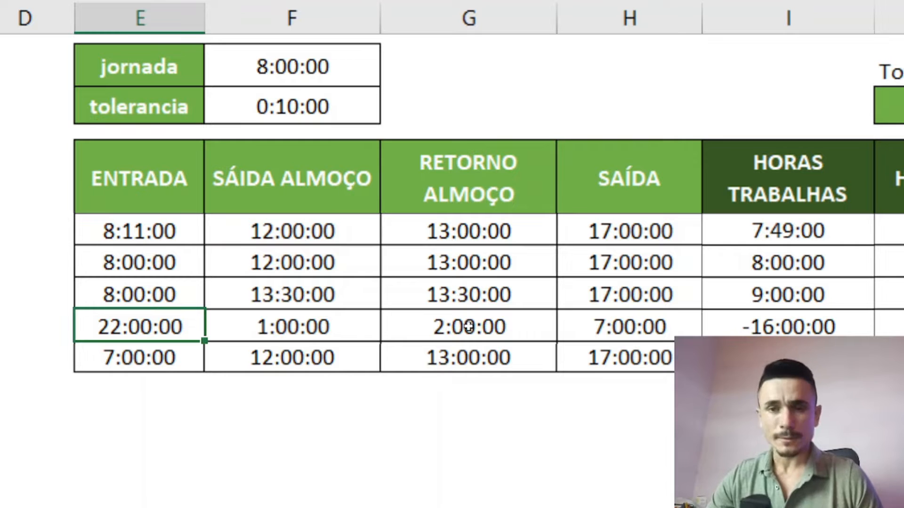
{"action": "left_click", "coordinate": [805, 327]}
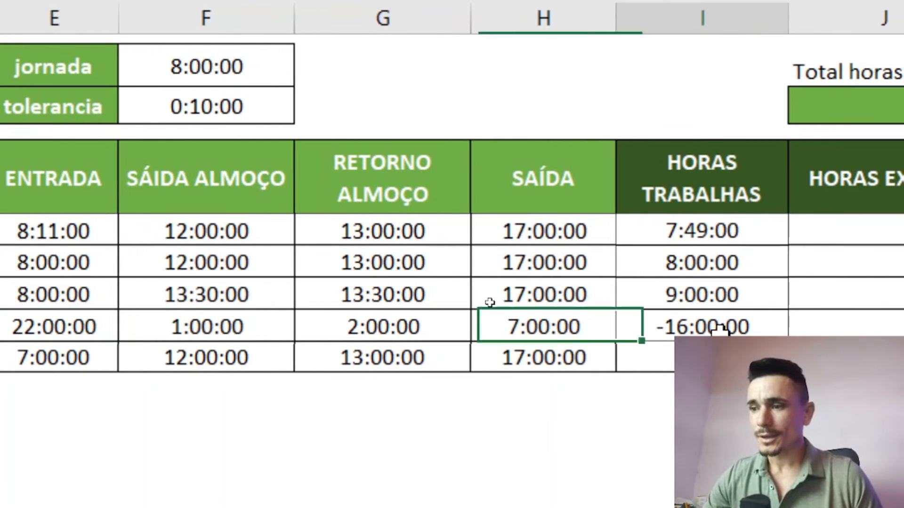
Clear the simple subtraction formulas from the HORAS TRABALHAS cells I6:I10
{"action": "left_click_drag", "start_coordinate": [698, 229], "coordinate": [701, 358]}
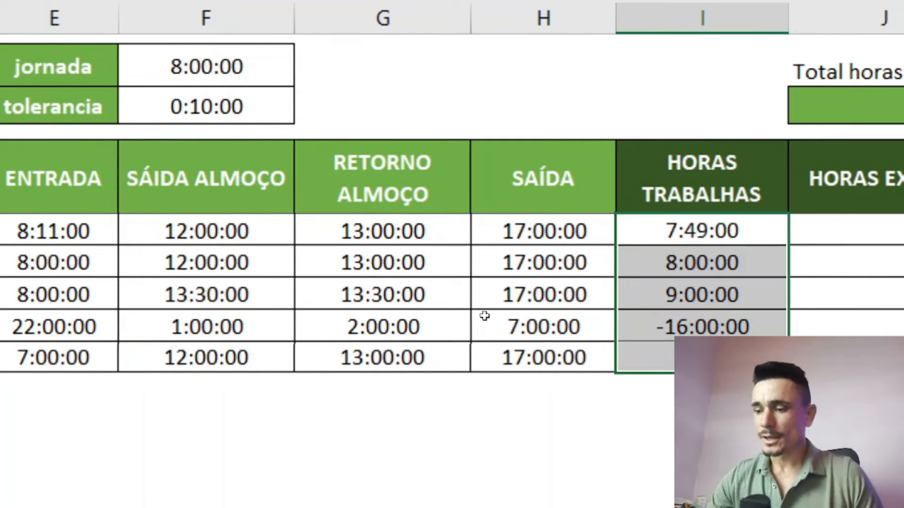
{"action": "key", "text": "Delete"}
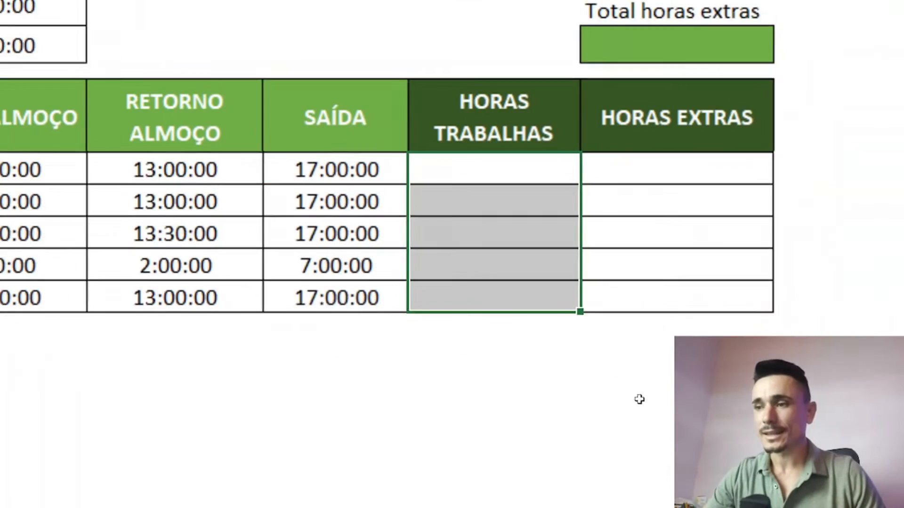
Start a new formula in I6 with the MOD function for SAÍDA minus RETORNO ALMOÇO and divisor 1, as =MOD(H6-G6;1
{"action": "left_click", "coordinate": [733, 235]}
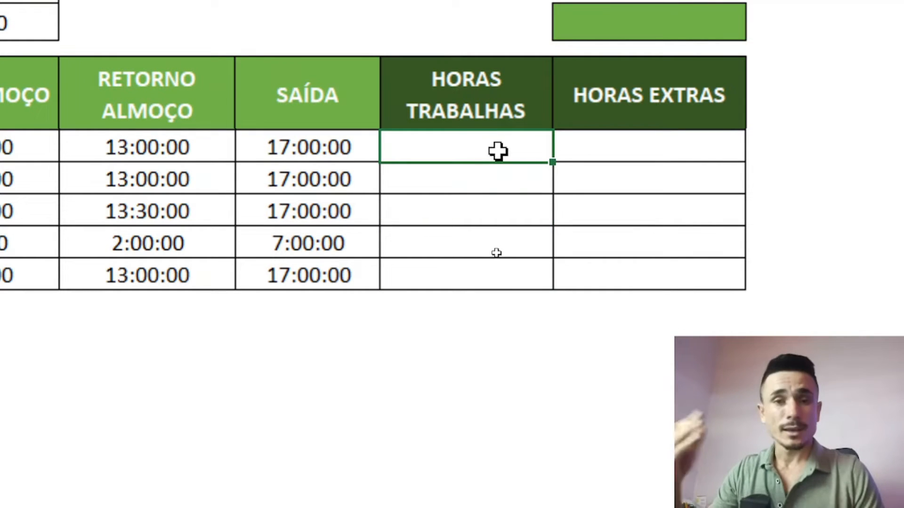
{"action": "type", "text": "=mod("}
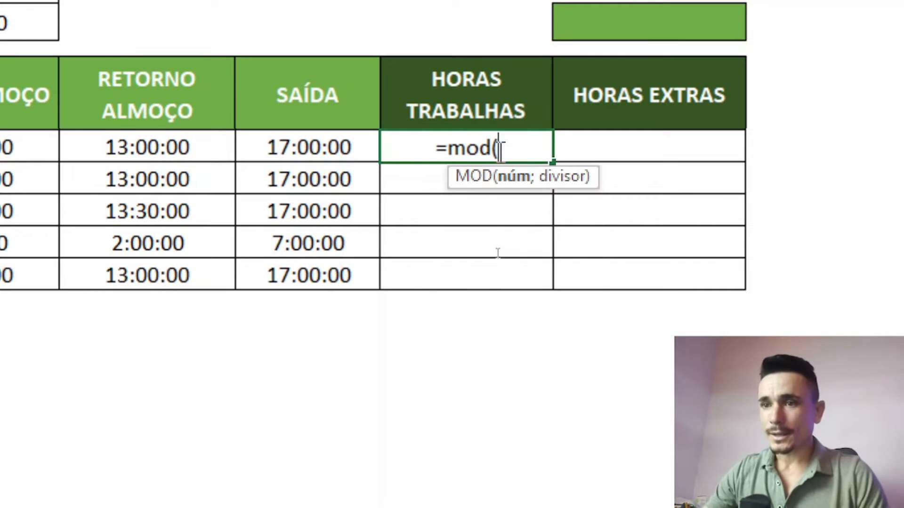
{"action": "left_click", "coordinate": [346, 139]}
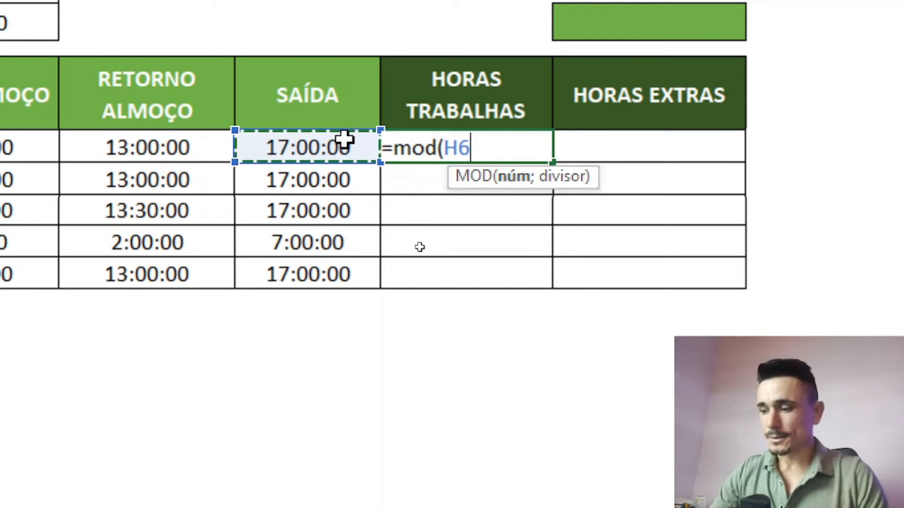
{"action": "type", "text": "-"}
{"action": "left_click", "coordinate": [142, 148]}
{"action": "type", "text": ";"}
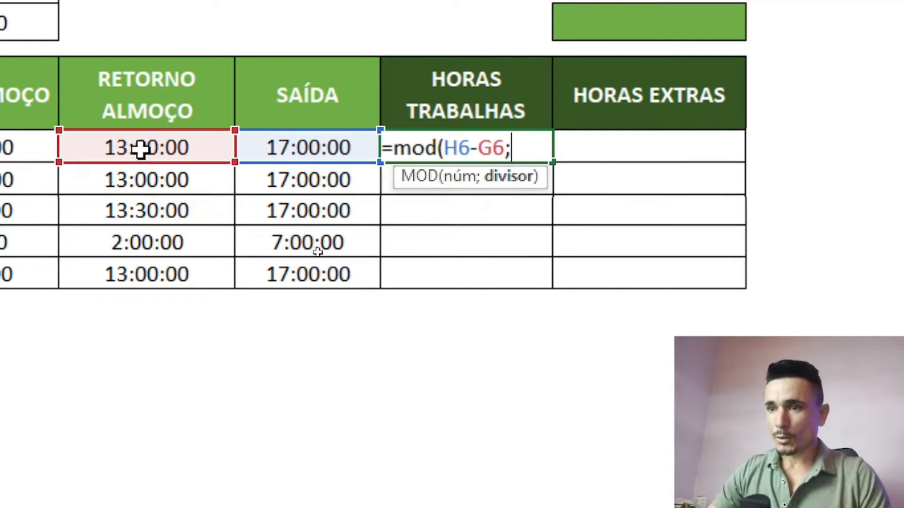
{"action": "type", "text": "1"}
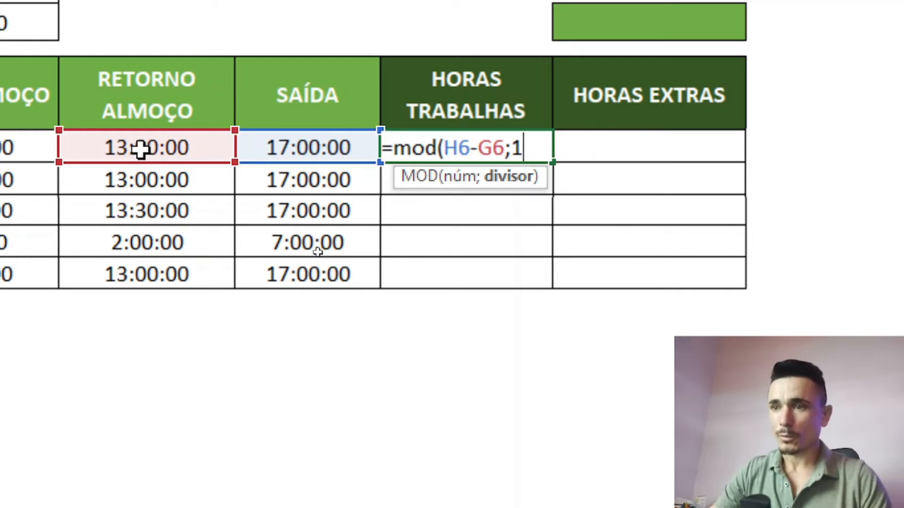
Complete the I6 formula by adding the MOD of SÁIDA ALMOÇO minus ENTRADA with divisor 1, as +MOD(F6-E6;1)
{"action": "type", "text": ")+mo"}
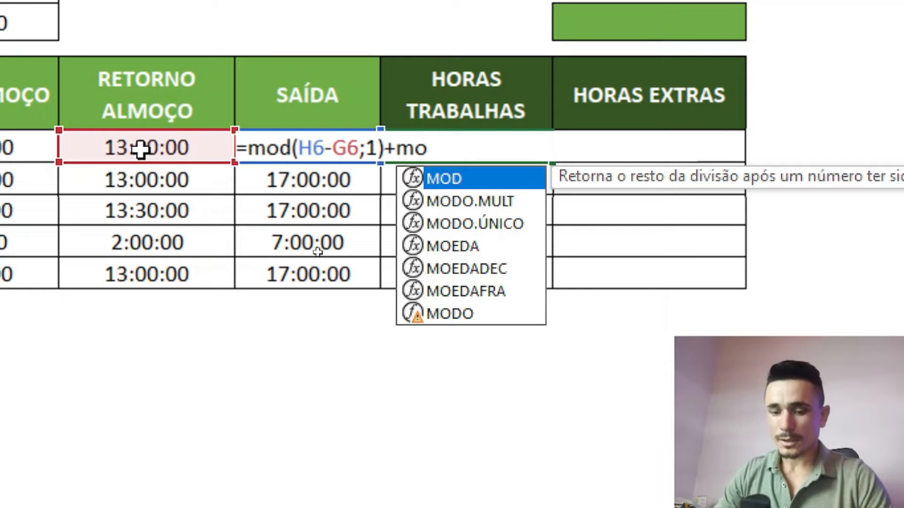
{"action": "type", "text": "d("}
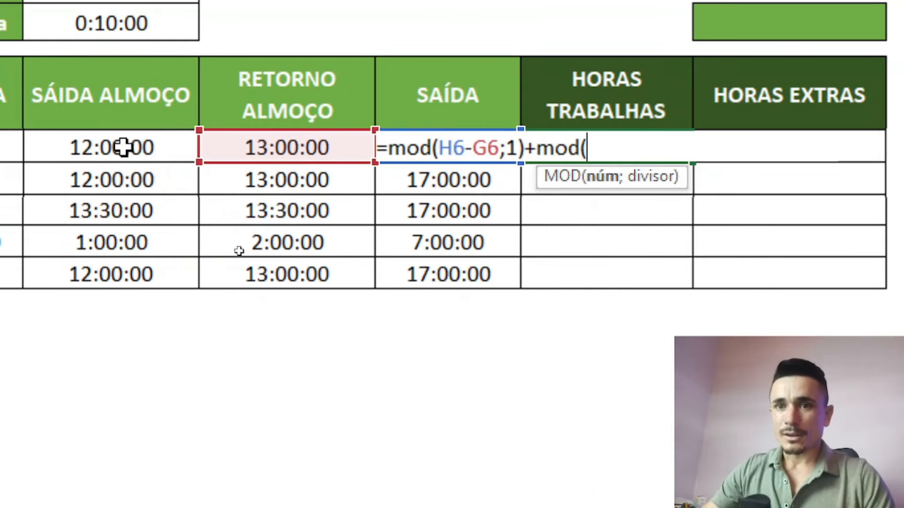
{"action": "left_click", "coordinate": [123, 147]}
{"action": "type", "text": "-"}
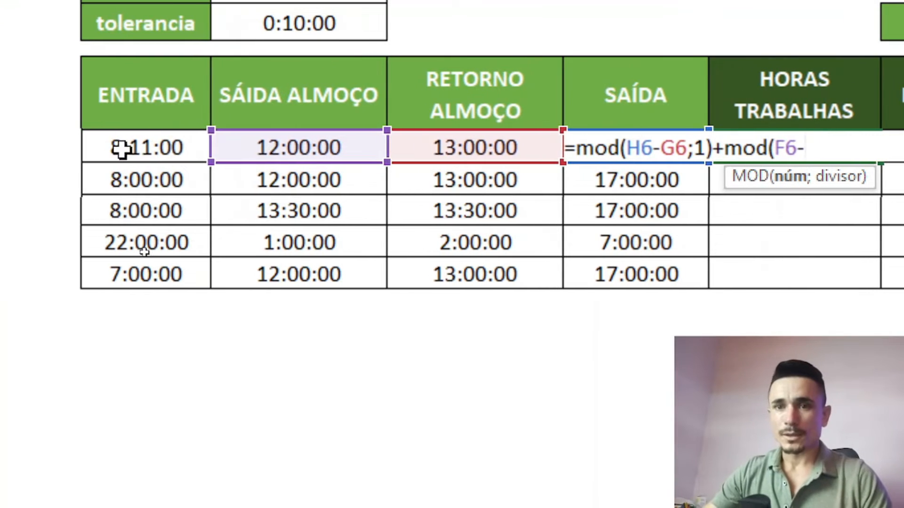
{"action": "left_click", "coordinate": [123, 147]}
{"action": "type", "text": ")"}
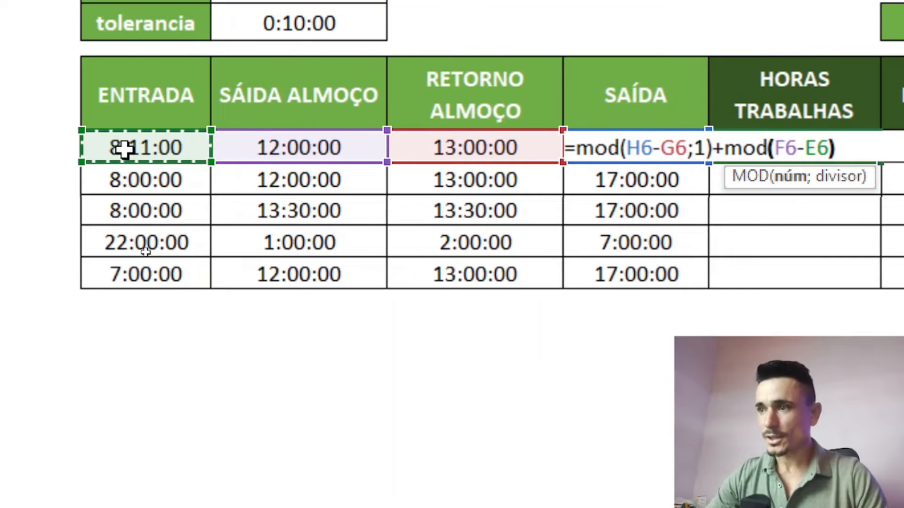
{"action": "left_click", "coordinate": [715, 149]}
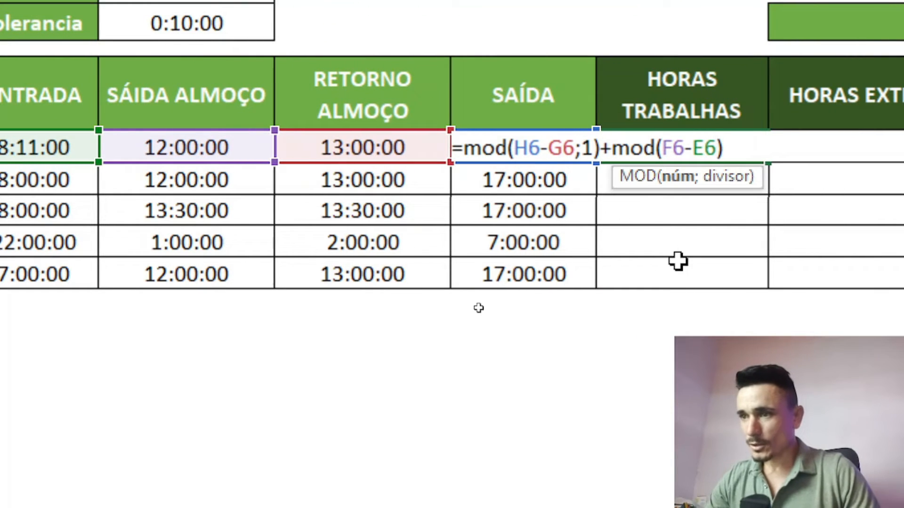
{"action": "type", "text": ";1"}
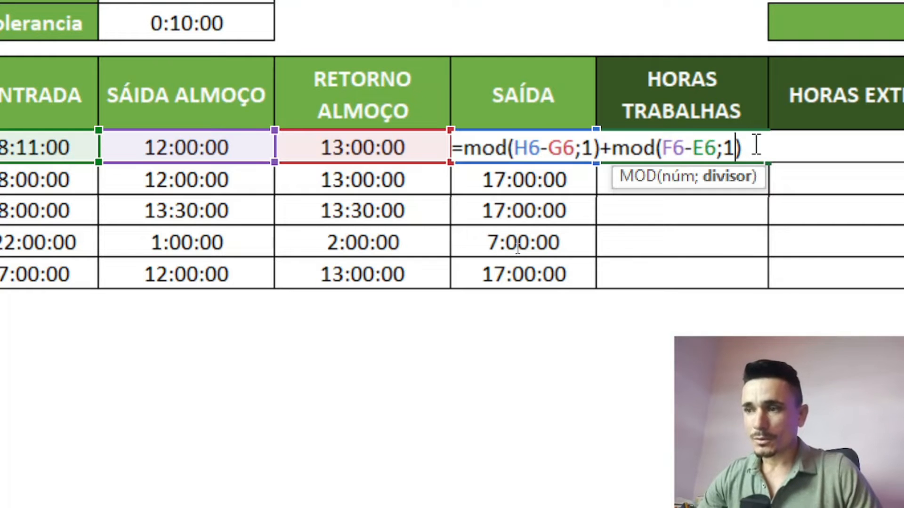
{"action": "key", "text": "Return"}
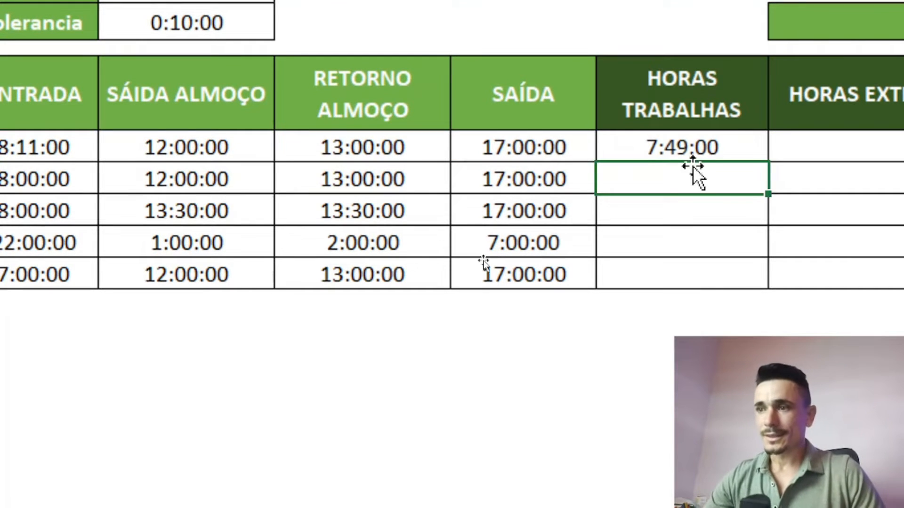
Copy the MOD formula from I6 down through I10 in the HORAS TRABALHAS column
{"action": "left_click", "coordinate": [675, 147]}
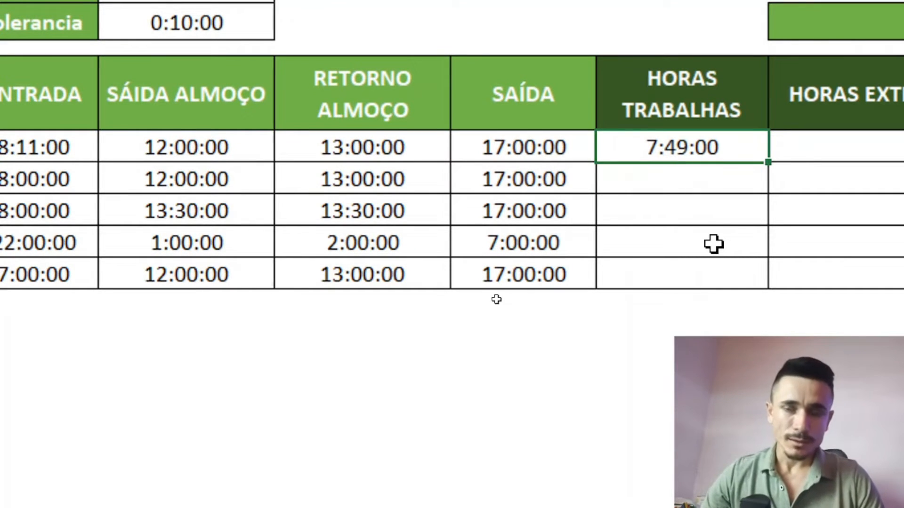
{"action": "left_click_drag", "start_coordinate": [768, 162], "coordinate": [710, 301]}
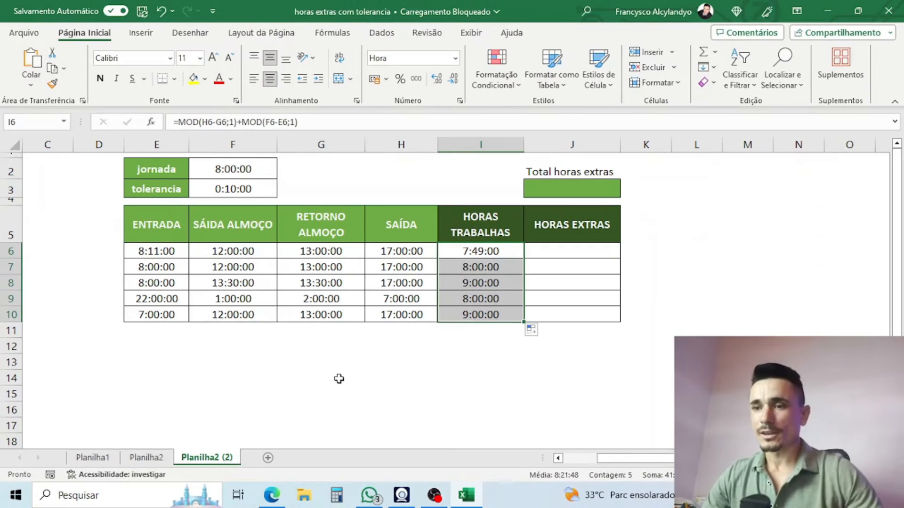
{"action": "left_click", "coordinate": [455, 415]}
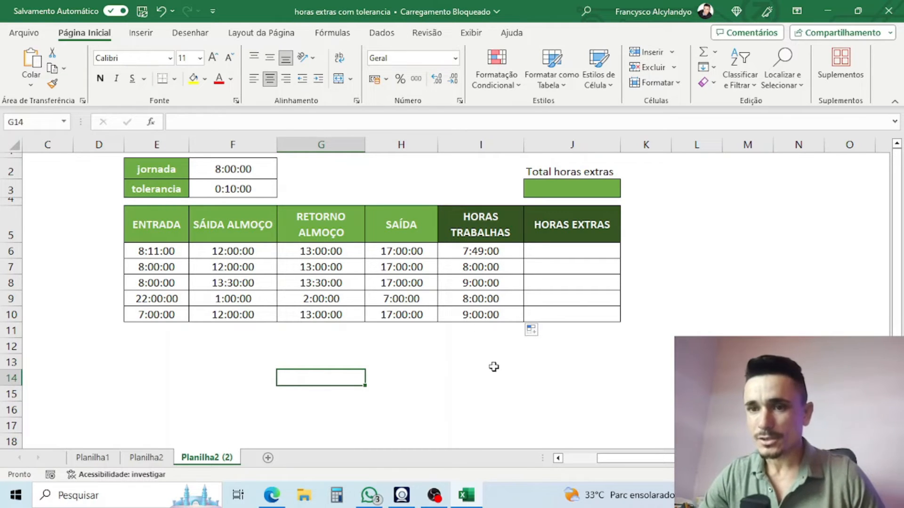
Start an SE formula in J6 testing whether hours worked minus jornada exceeds tolerancia, as =se(I6-F2>F3
{"action": "left_click", "coordinate": [546, 252]}
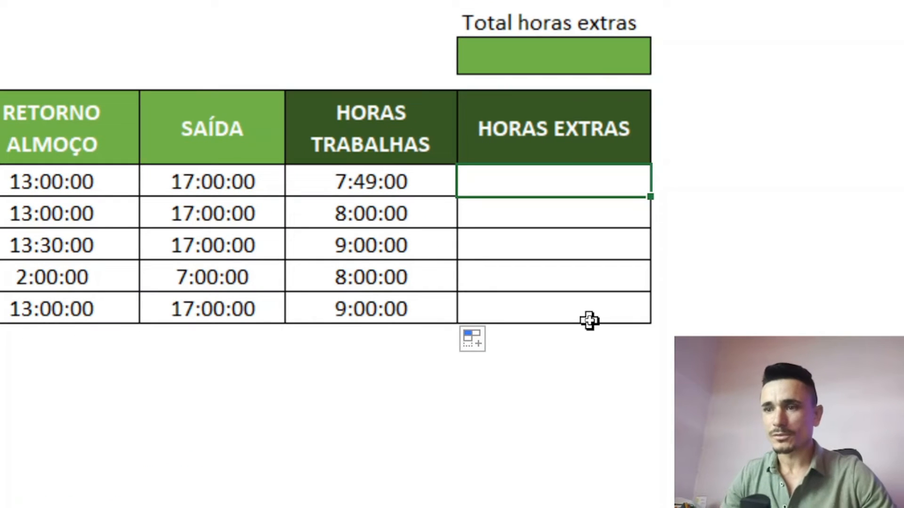
{"action": "type", "text": "="}
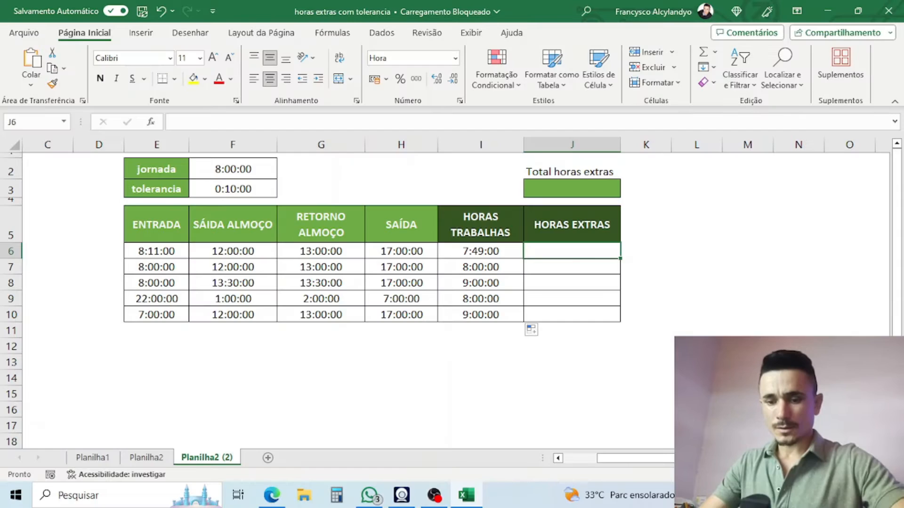
{"action": "type", "text": "=se("}
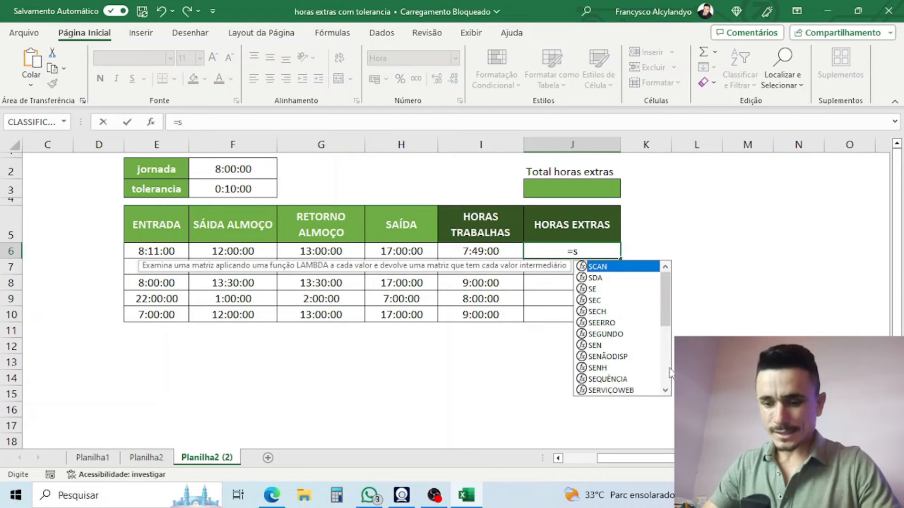
{"action": "left_click", "coordinate": [481, 251]}
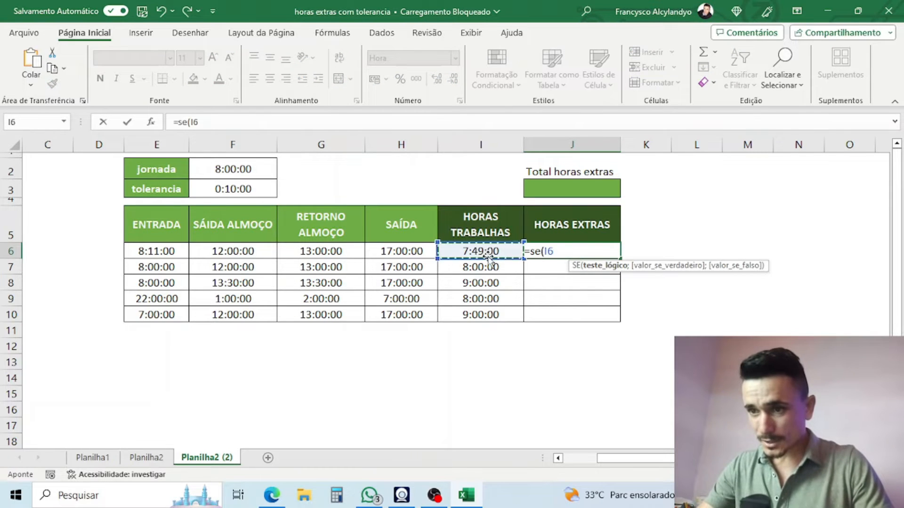
{"action": "type", "text": "-"}
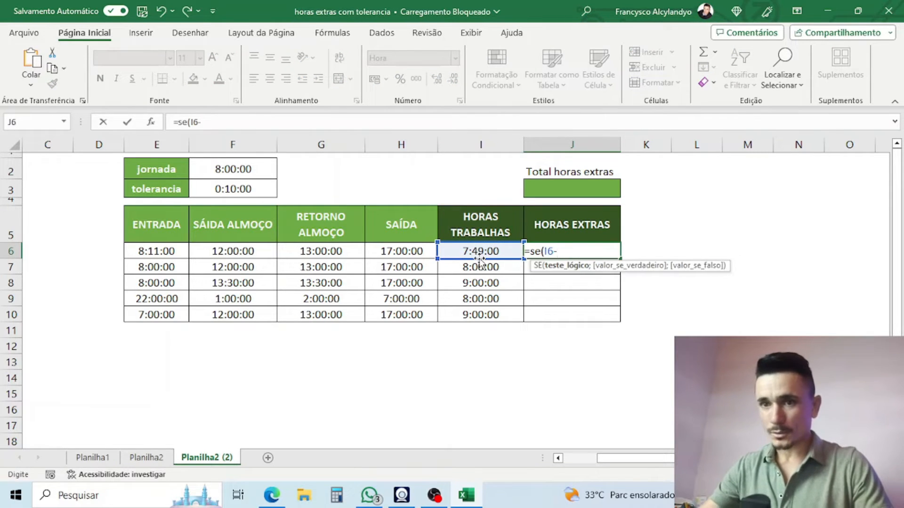
{"action": "left_click", "coordinate": [244, 169]}
{"action": "type", "text": ">"}
{"action": "left_click", "coordinate": [228, 188]}
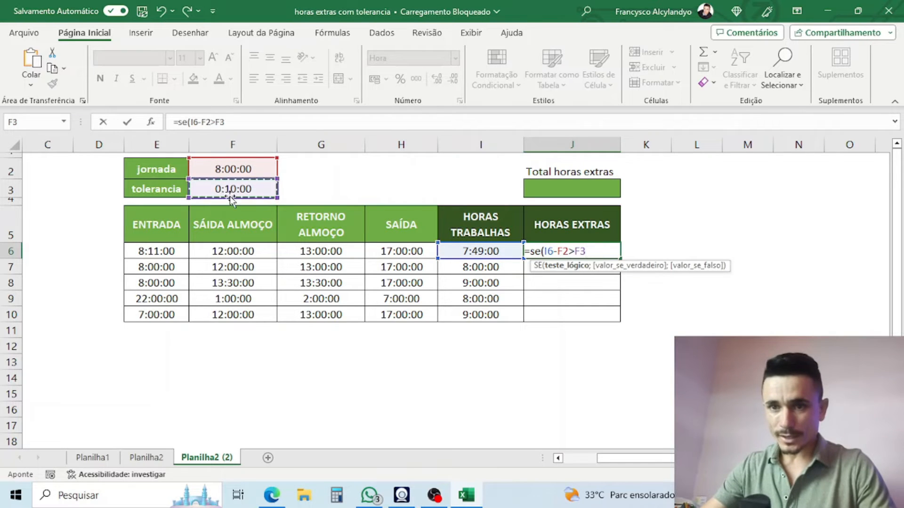
Add hours worked minus jornada, I6-F2, as the value-if-true argument of the J6 formula
{"action": "type", "text": ";"}
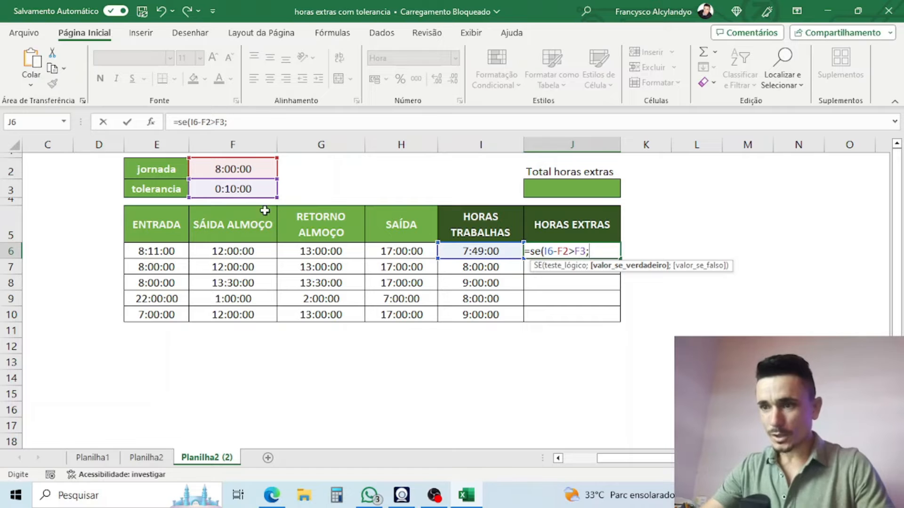
{"action": "left_click", "coordinate": [475, 253]}
{"action": "type", "text": "-"}
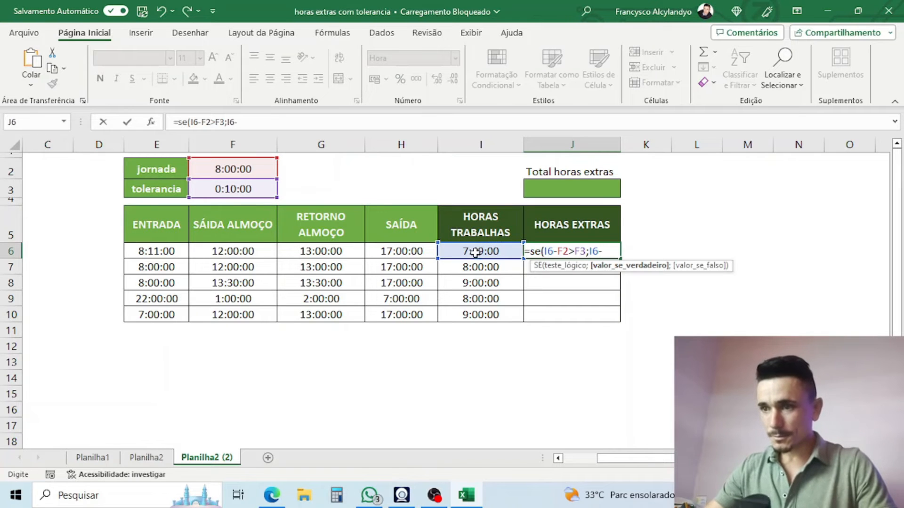
{"action": "left_click", "coordinate": [248, 170]}
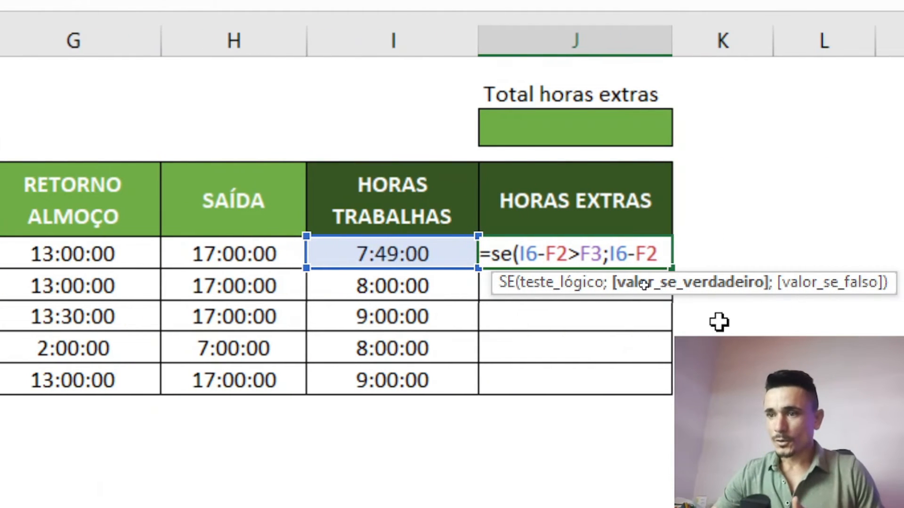
{"action": "type", "text": ";"}
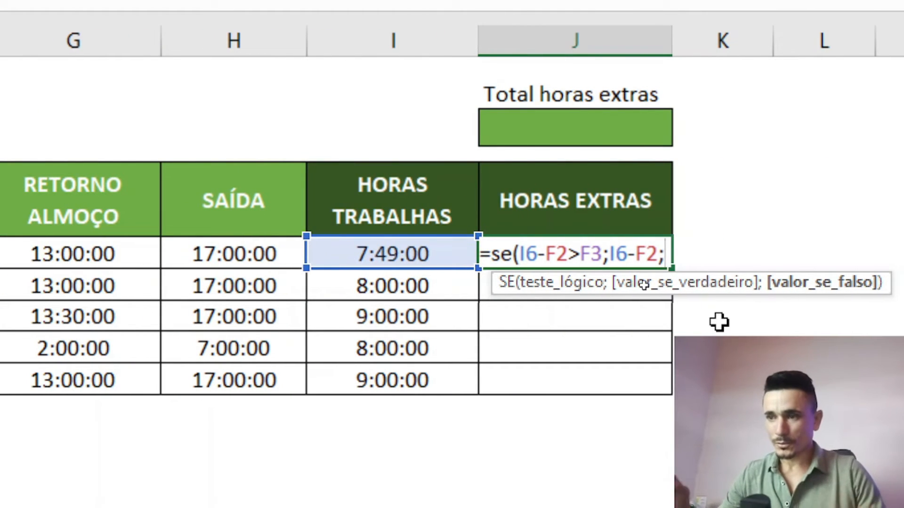
Nest a second SE as the value-if-false, testing whether jornada minus hours worked exceeds tolerancia, as se(F2-I6>F3
{"action": "type", "text": "se"}
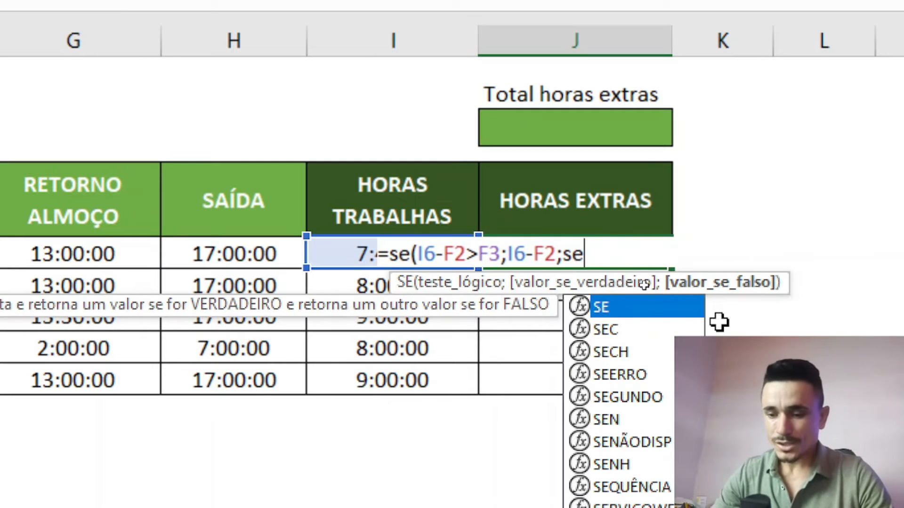
{"action": "type", "text": "("}
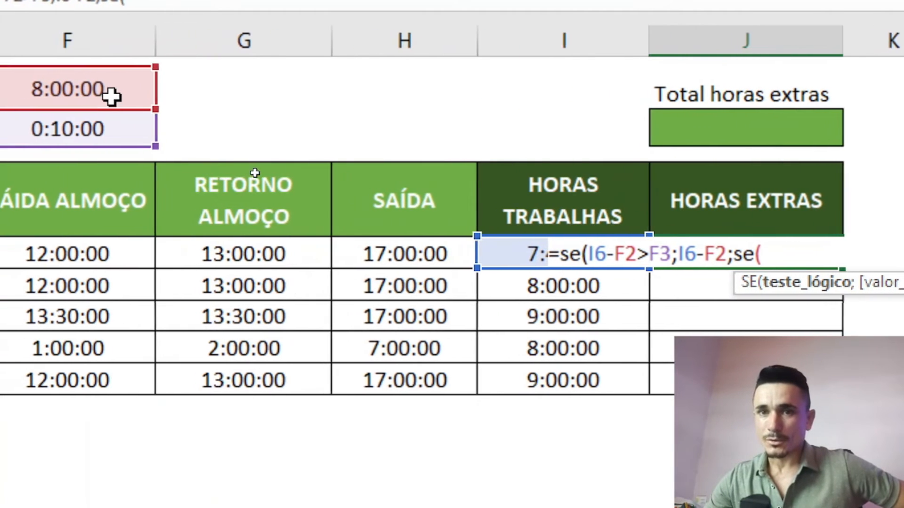
{"action": "left_click", "coordinate": [113, 93]}
{"action": "type", "text": "-"}
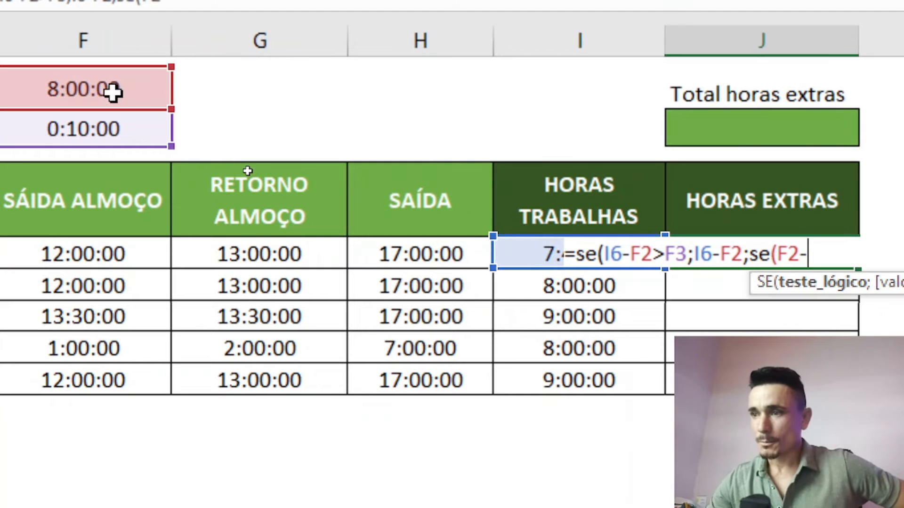
{"action": "left_click", "coordinate": [523, 254]}
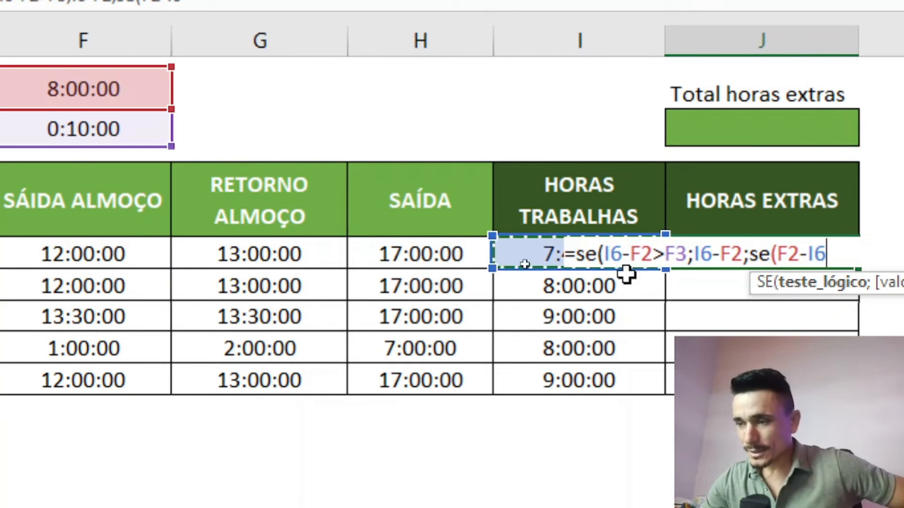
{"action": "type", "text": ">"}
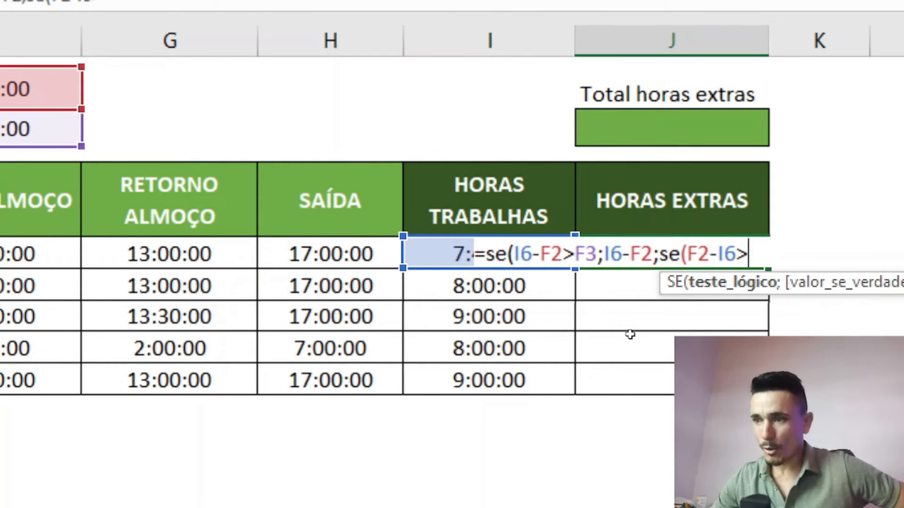
{"action": "left_click", "coordinate": [9, 128]}
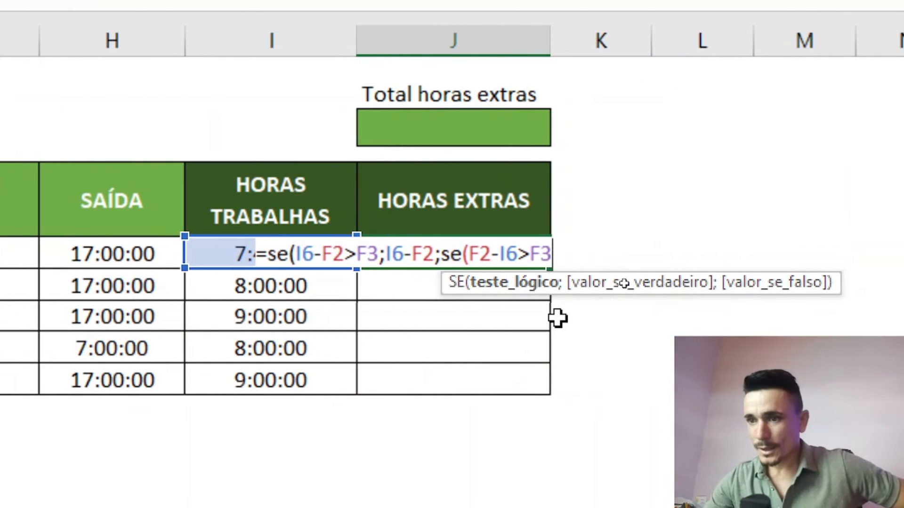
Complete the J6 formula with I6-F2 as the nested SE's true value and 0 as its false value, closing both functions
{"action": "type", "text": ";"}
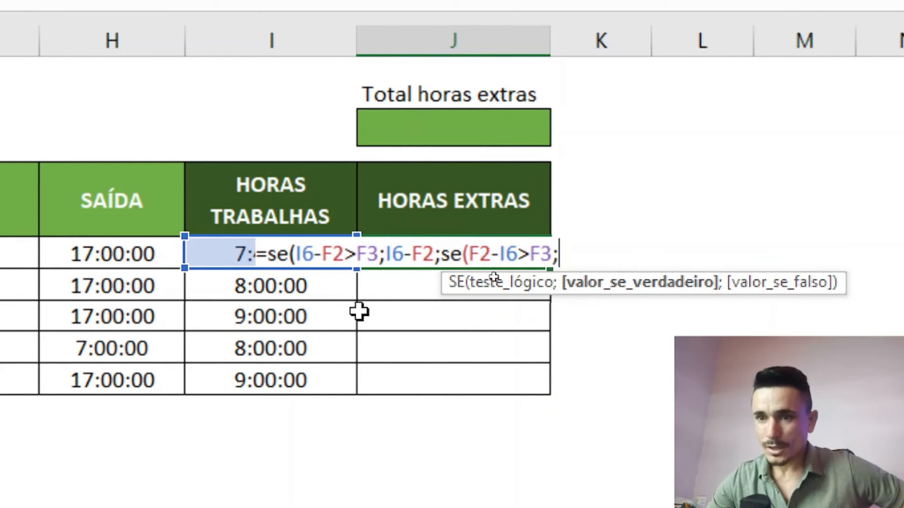
{"action": "left_click", "coordinate": [211, 248]}
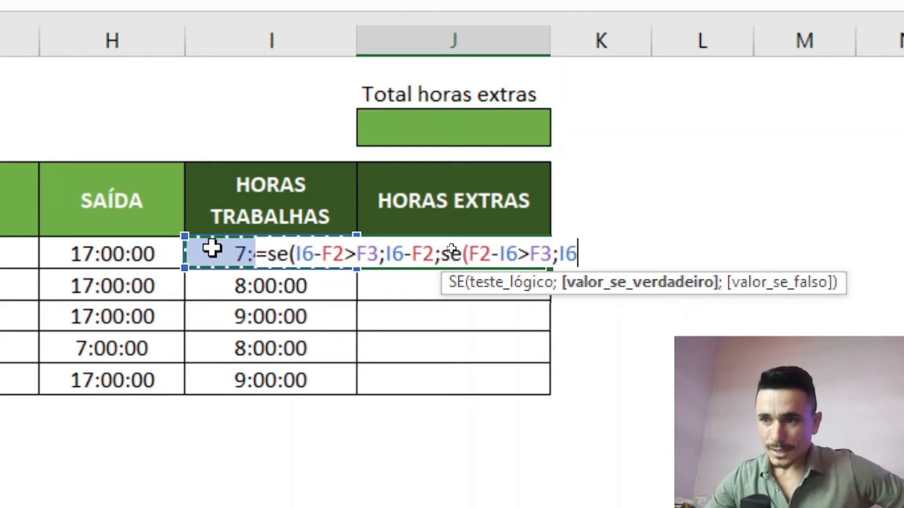
{"action": "type", "text": "-"}
{"action": "left_click", "coordinate": [140, 89]}
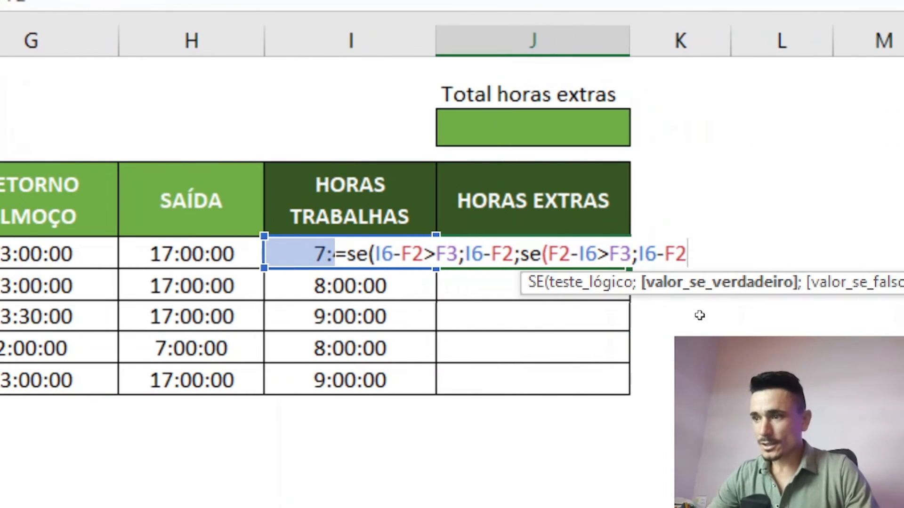
{"action": "type", "text": ";"}
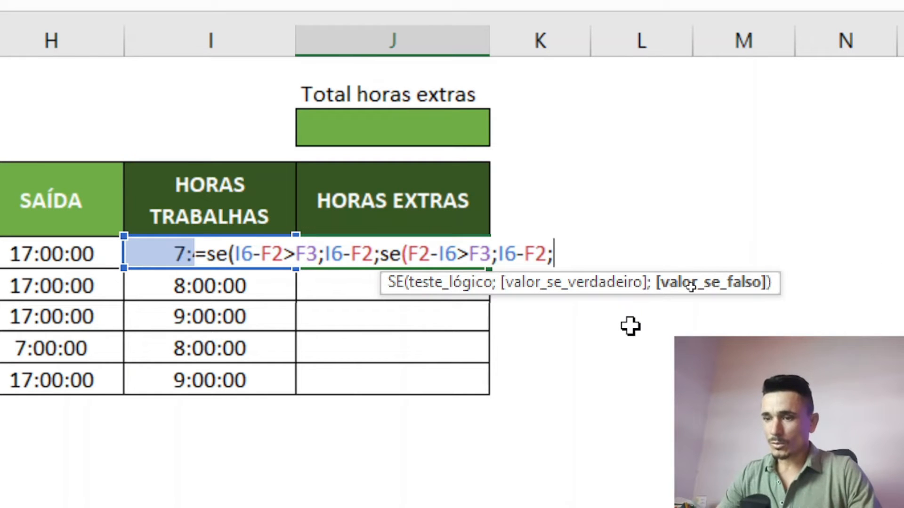
{"action": "type", "text": "0)"}
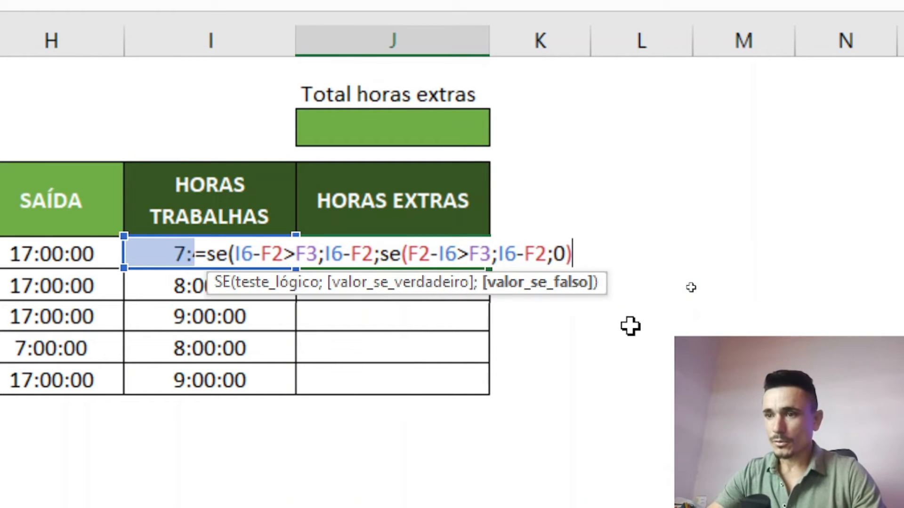
{"action": "type", "text": ")"}
{"action": "key", "text": "Return"}
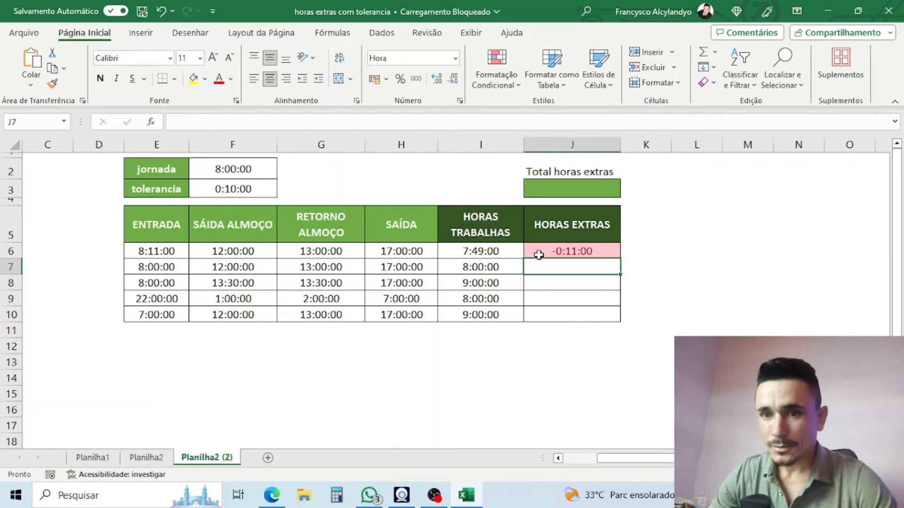
Test the tolerance by setting the ENTRADA time in E6 to 8:10 and check the HORAS EXTRAS cell J6
{"action": "left_click", "coordinate": [568, 254]}
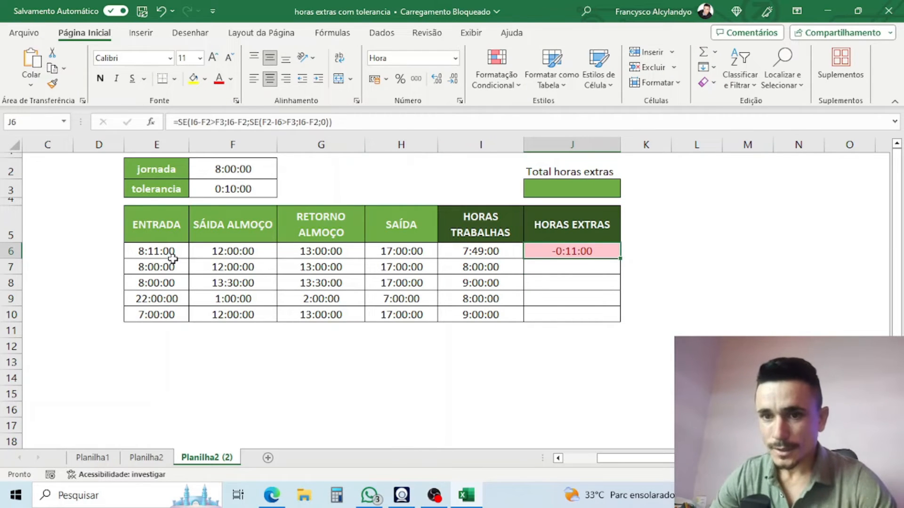
{"action": "left_click", "coordinate": [155, 254]}
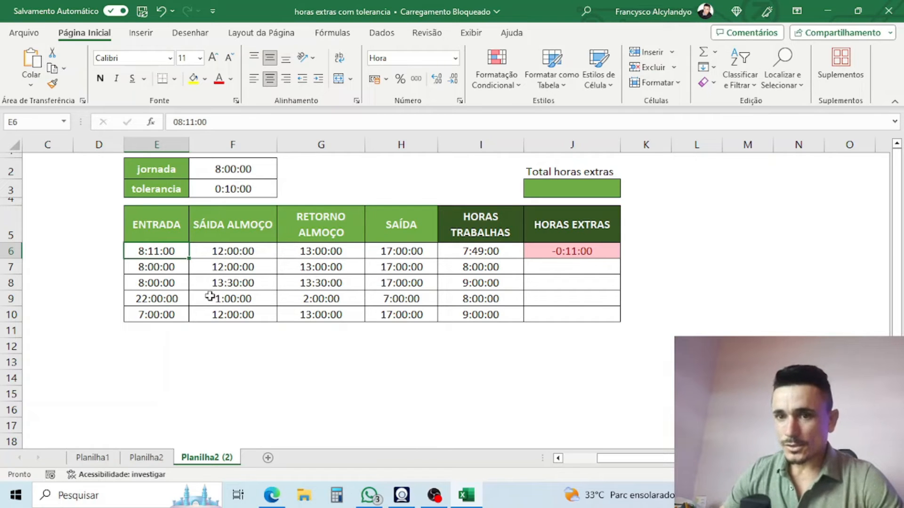
{"action": "type", "text": "8:10"}
{"action": "key", "text": "Return"}
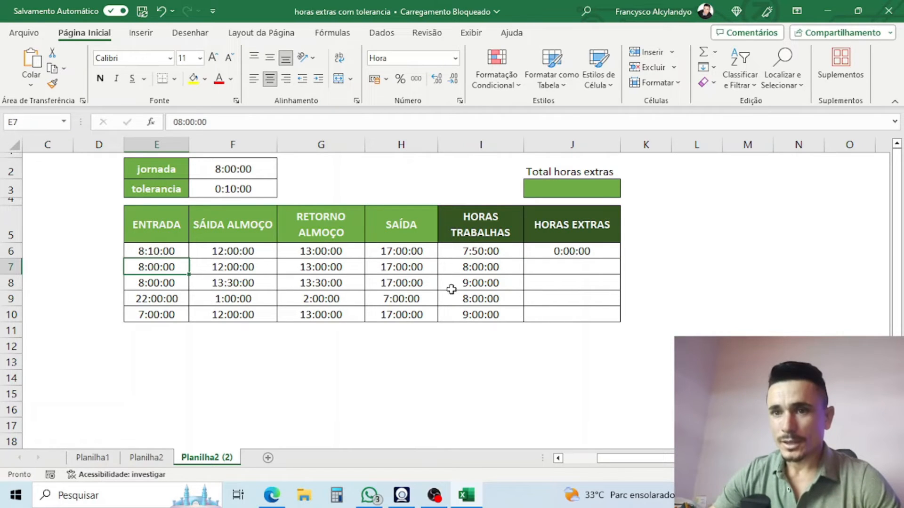
{"action": "left_click", "coordinate": [544, 254]}
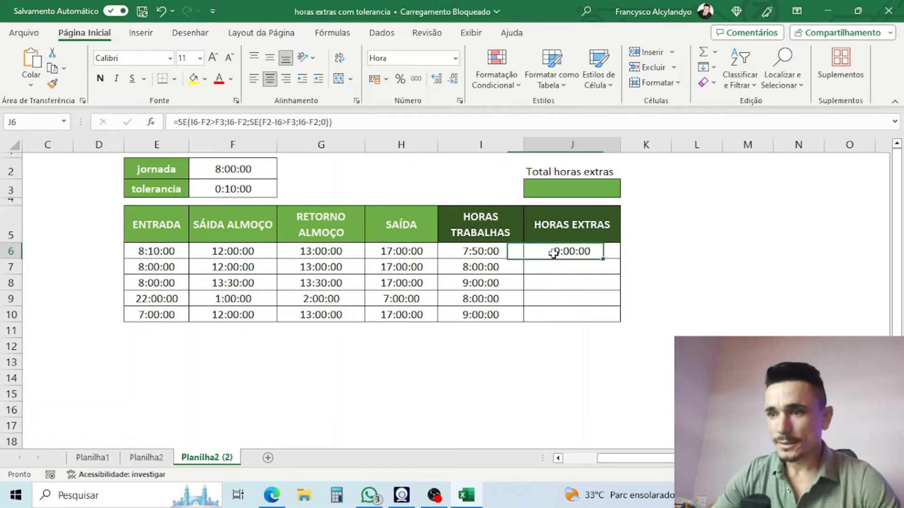
Set the ENTRADA time in E6 to 07:50 and check the HORAS EXTRAS cell J6
{"action": "left_click", "coordinate": [163, 247]}
{"action": "type", "text": "07:50"}
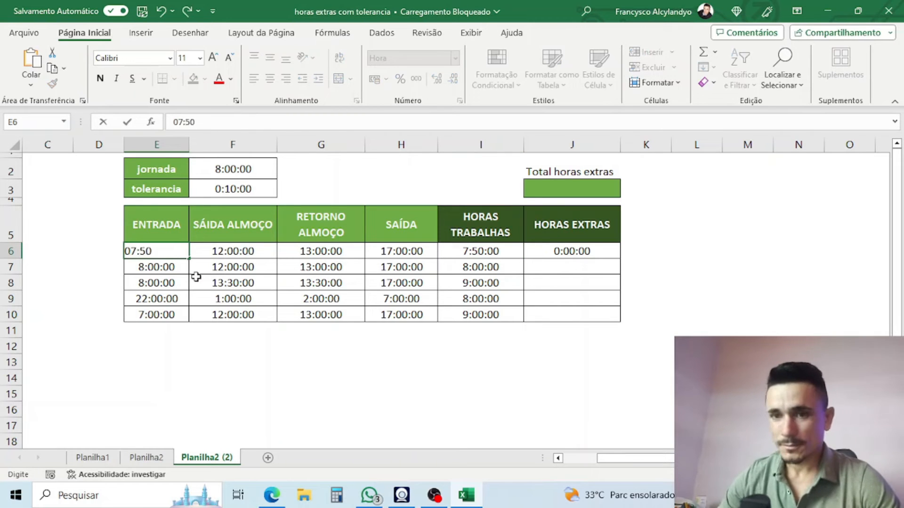
{"action": "key", "text": "Return"}
{"action": "left_click", "coordinate": [585, 252]}
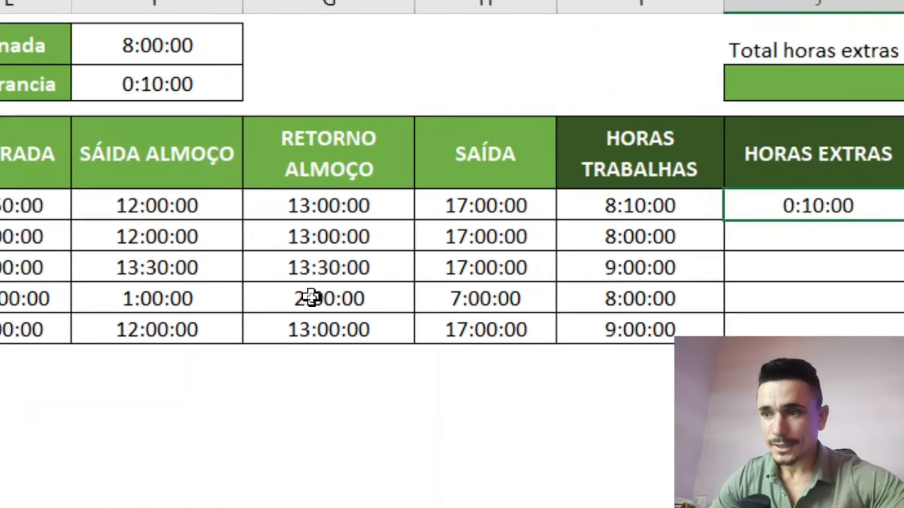
Set the tolerancia value in F3 to 00:10:01 and return to the ENTRADA cell E6
{"action": "left_click", "coordinate": [164, 253]}
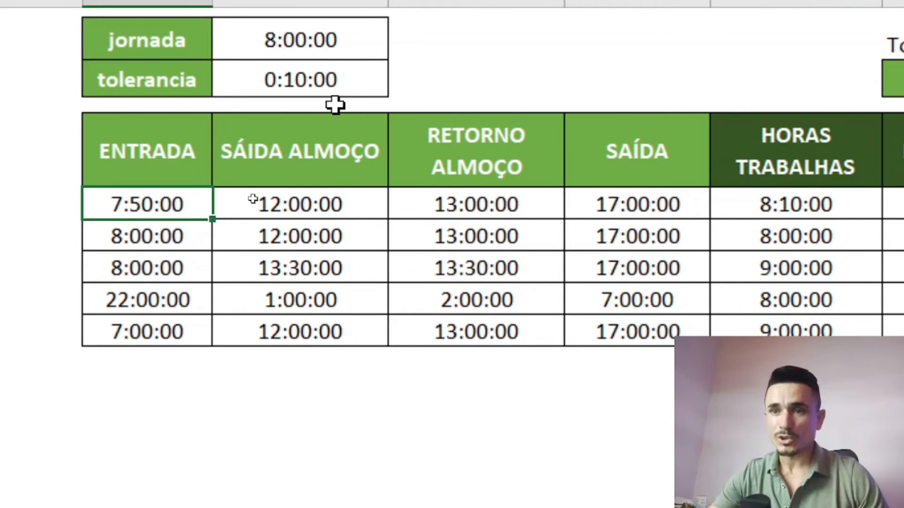
{"action": "double_click", "coordinate": [348, 77]}
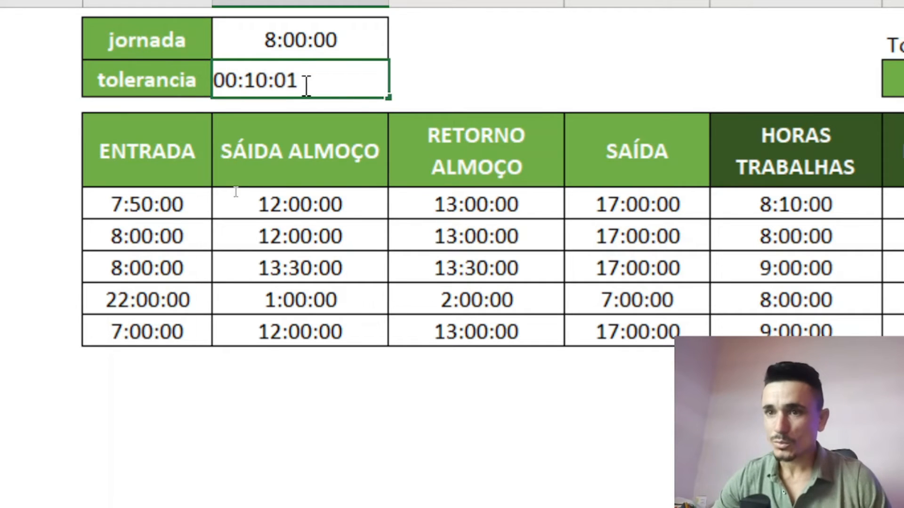
{"action": "key", "text": "Return"}
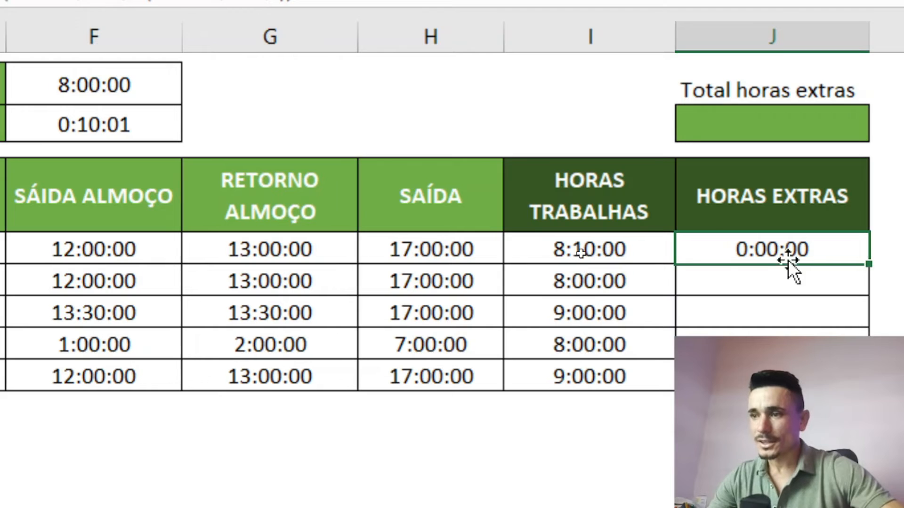
{"action": "left_click", "coordinate": [214, 257]}
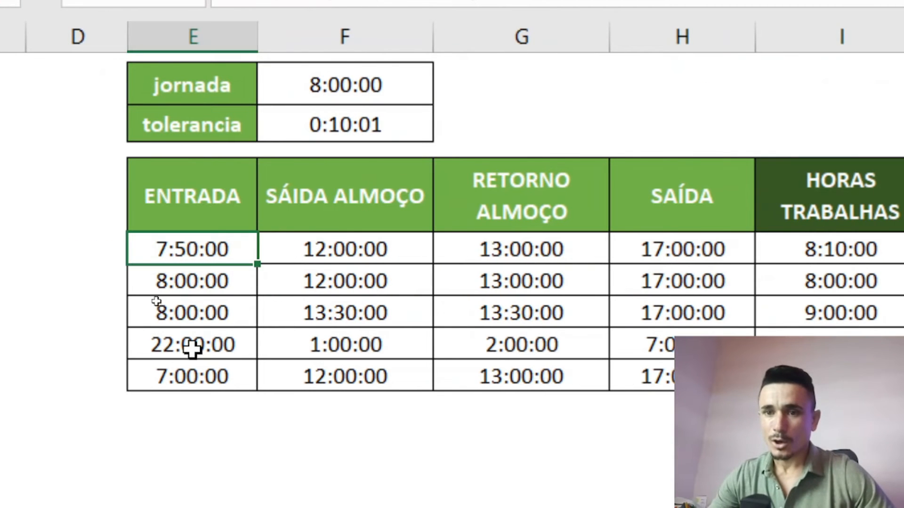
Test the tolerance by setting the ENTRADA time in E6 to 07:49
{"action": "type", "text": "0"}
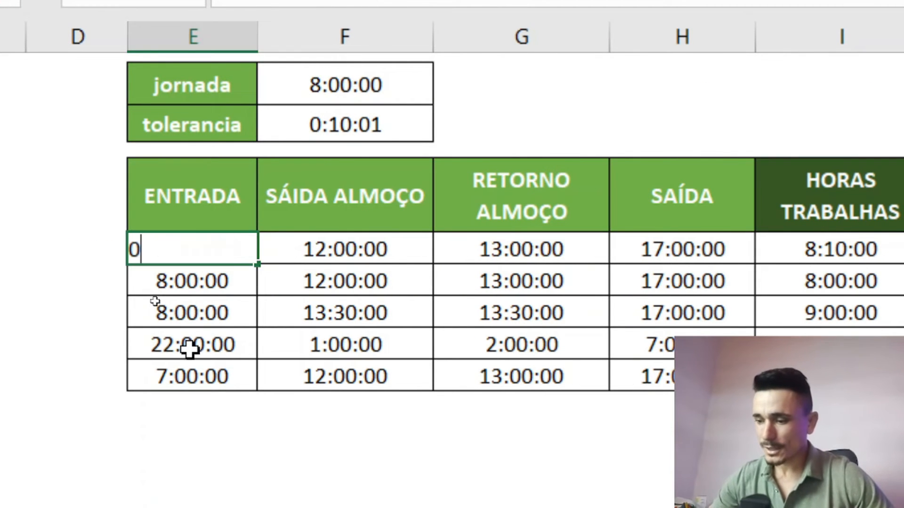
{"action": "type", "text": "7:49"}
{"action": "key", "text": "Return"}
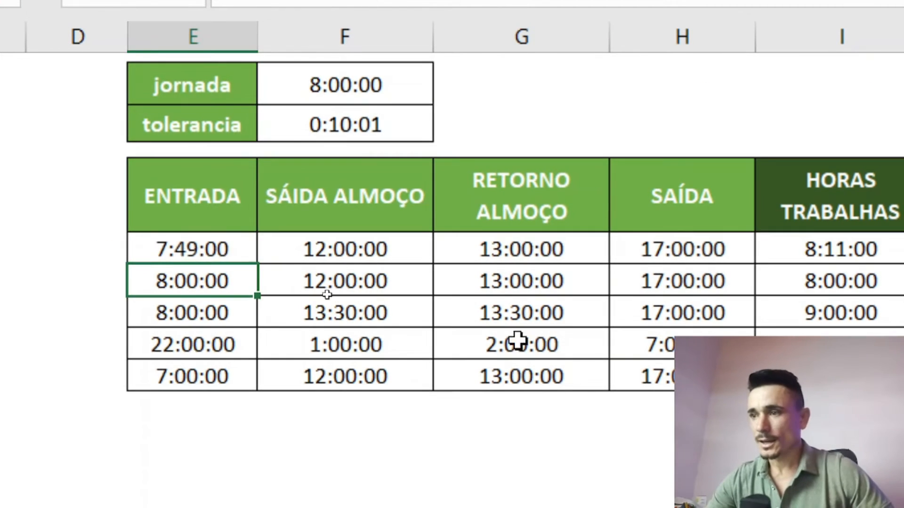
Fill the HORAS EXTRAS formula in J6 down through J10
{"action": "left_click", "coordinate": [783, 254]}
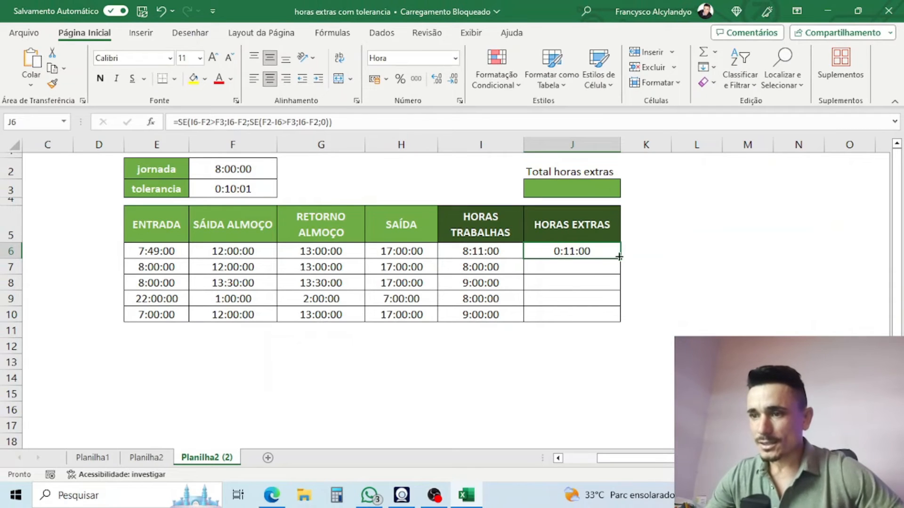
{"action": "left_click_drag", "start_coordinate": [619, 260], "coordinate": [612, 316]}
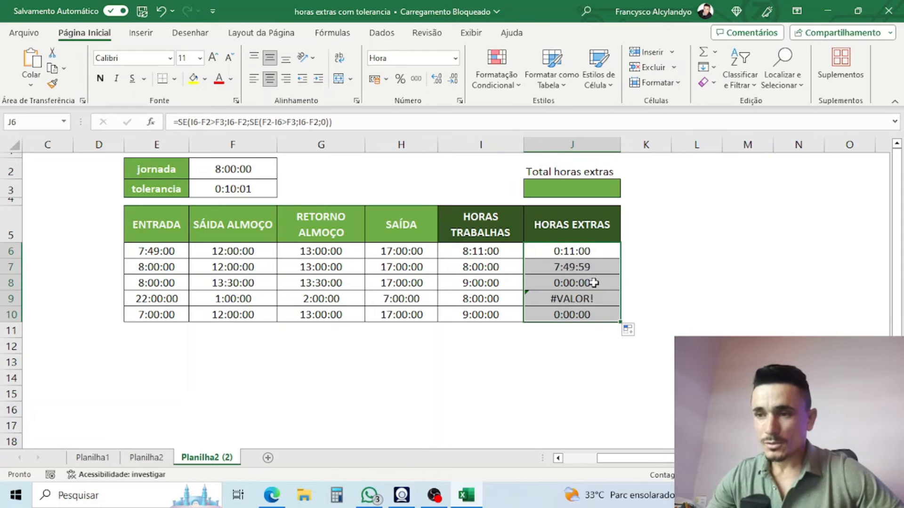
In the J6 formula, make F2 and F3 absolute in the first SE's test and F2 absolute in its true value
{"action": "double_click", "coordinate": [584, 250]}
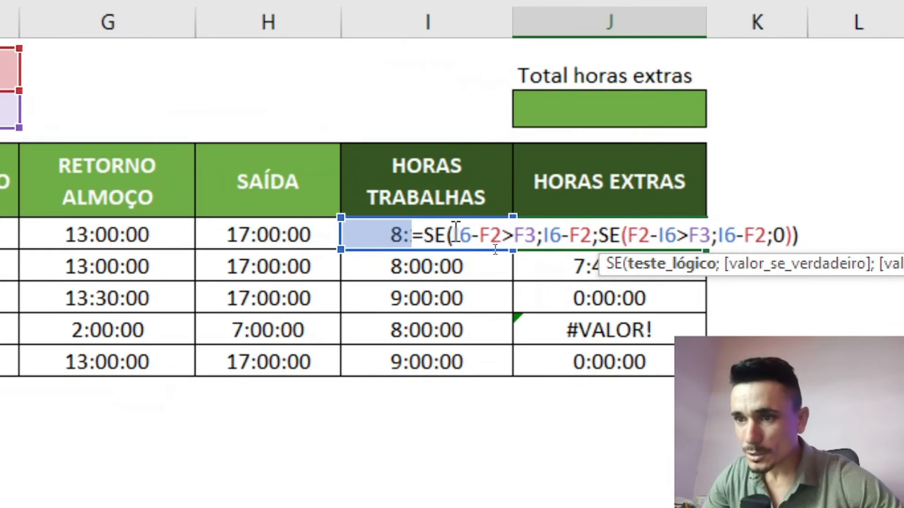
{"action": "left_click", "coordinate": [488, 234]}
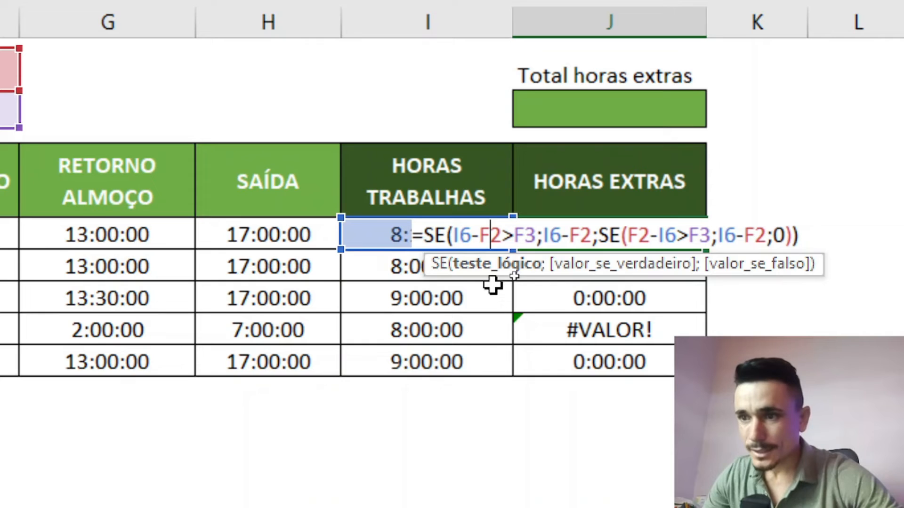
{"action": "key", "text": "F4"}
{"action": "left_click_drag", "start_coordinate": [439, 234], "coordinate": [448, 241]}
{"action": "left_click", "coordinate": [449, 235]}
{"action": "key", "text": "F4"}
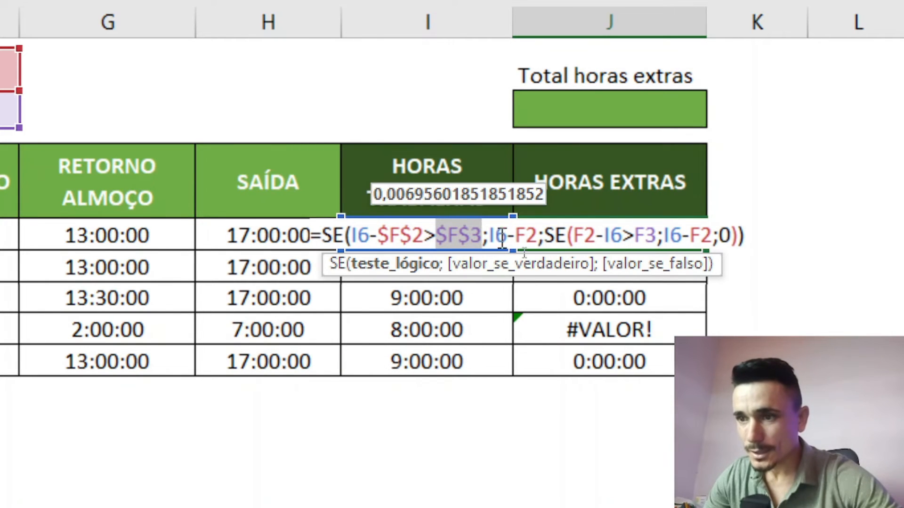
{"action": "left_click", "coordinate": [527, 235]}
{"action": "key", "text": "F4"}
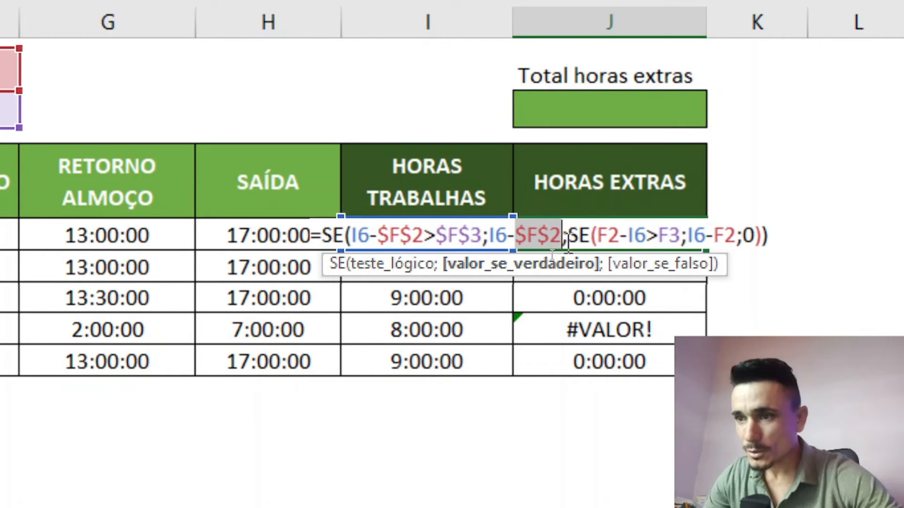
Make the F2 and F3 references absolute in the nested SE's logical test and true value
{"action": "left_click", "coordinate": [609, 234]}
{"action": "key", "text": "F4"}
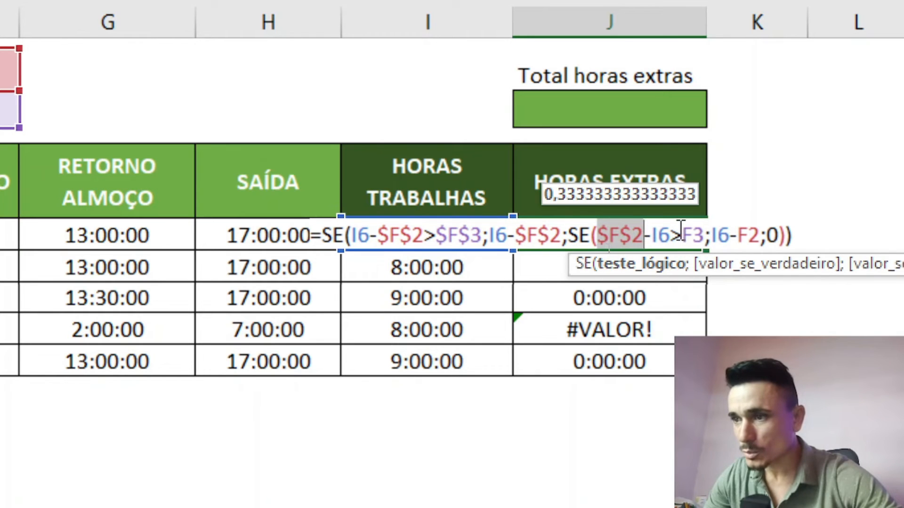
{"action": "left_click", "coordinate": [693, 235]}
{"action": "key", "text": "F4"}
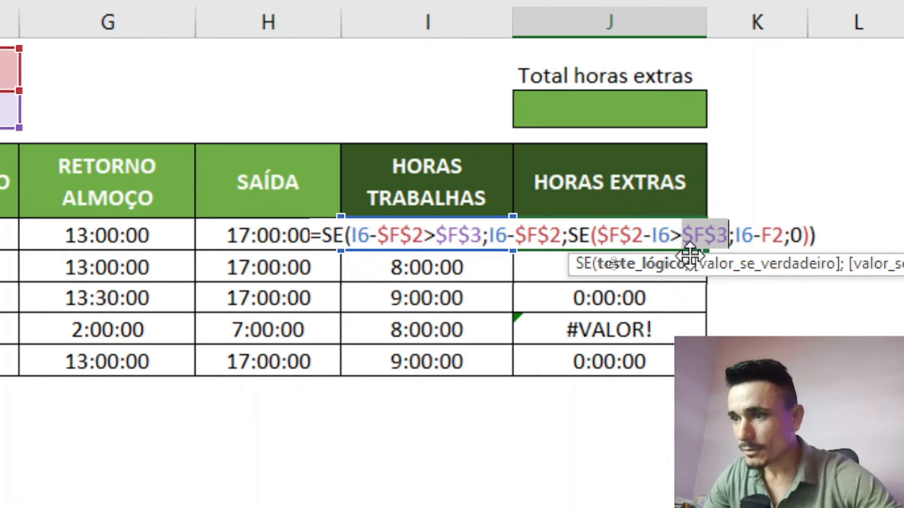
{"action": "left_click", "coordinate": [772, 226]}
{"action": "key", "text": "F4"}
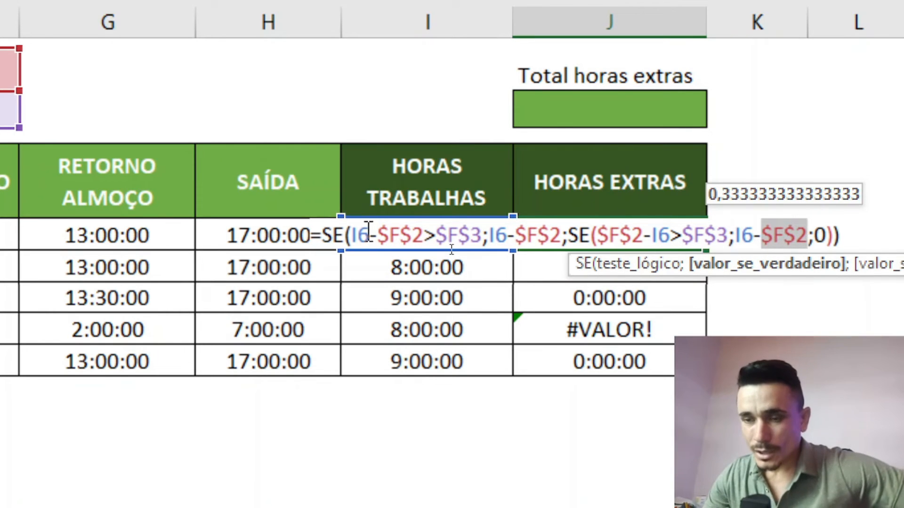
Review the I6 references in the J6 formula, keep them relative and commit the formula
{"action": "left_click_drag", "start_coordinate": [368, 237], "coordinate": [349, 237]}
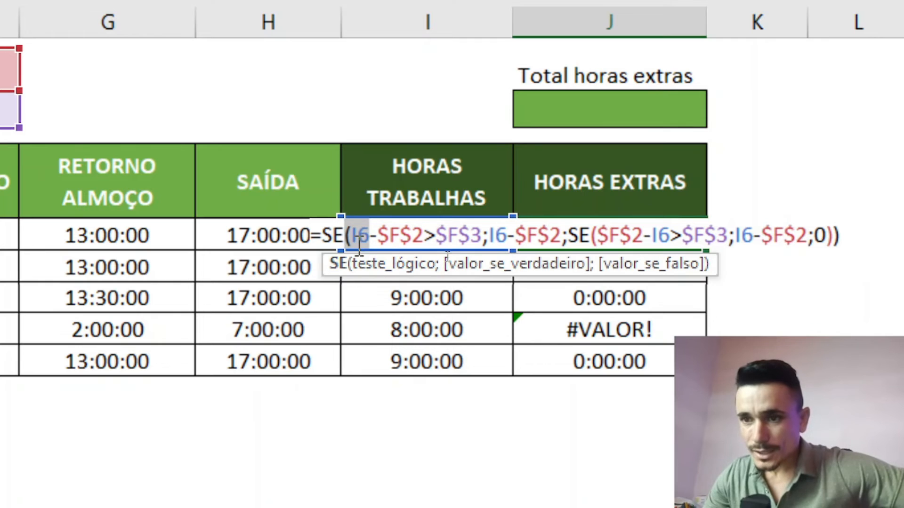
{"action": "left_click_drag", "start_coordinate": [506, 236], "coordinate": [490, 236]}
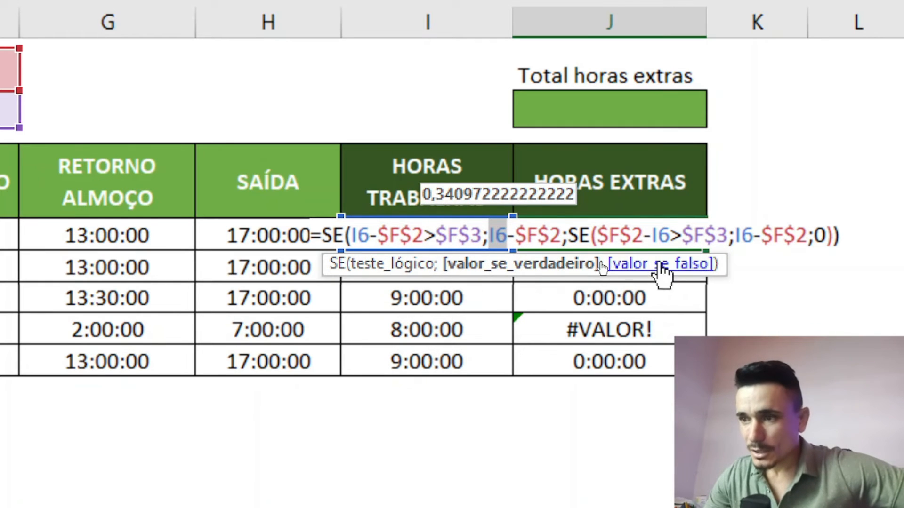
{"action": "left_click_drag", "start_coordinate": [670, 240], "coordinate": [664, 239]}
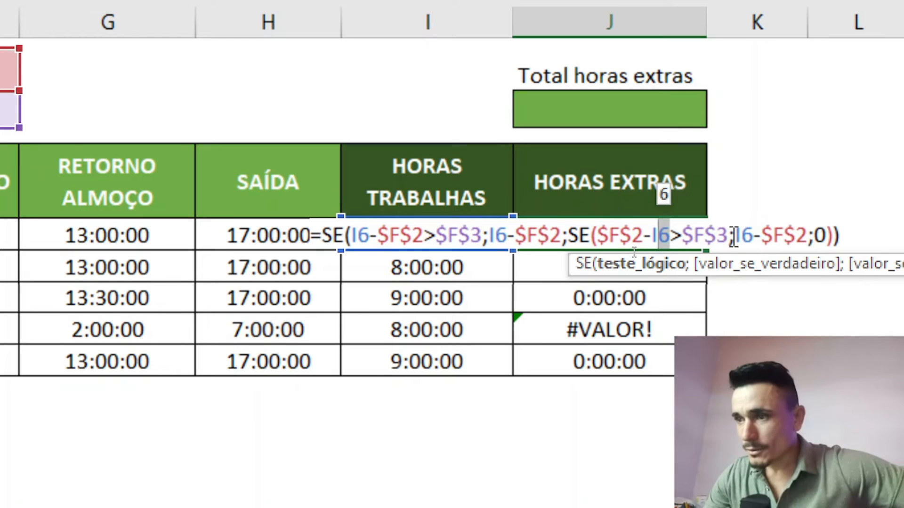
{"action": "scroll", "coordinate": [105, 137], "scroll_direction": "left", "scroll_amount": 3}
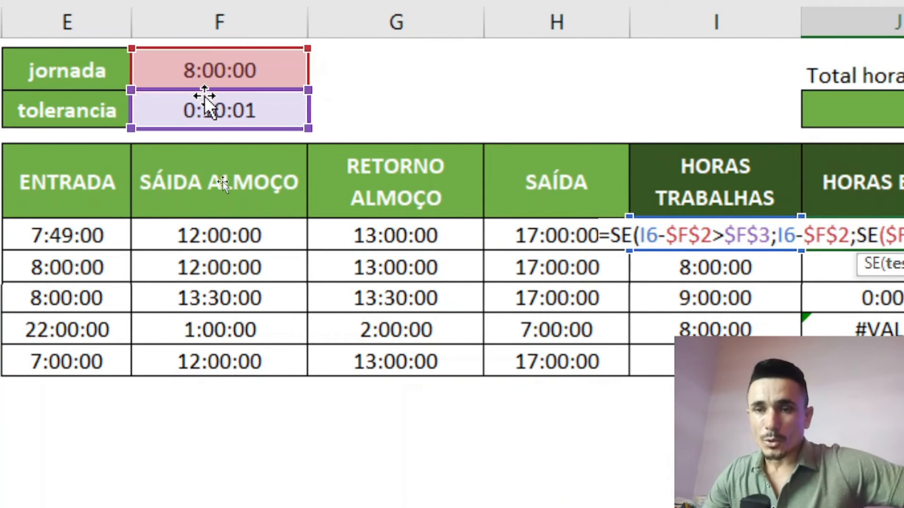
{"action": "scroll", "coordinate": [831, 198], "scroll_direction": "right", "scroll_amount": 3}
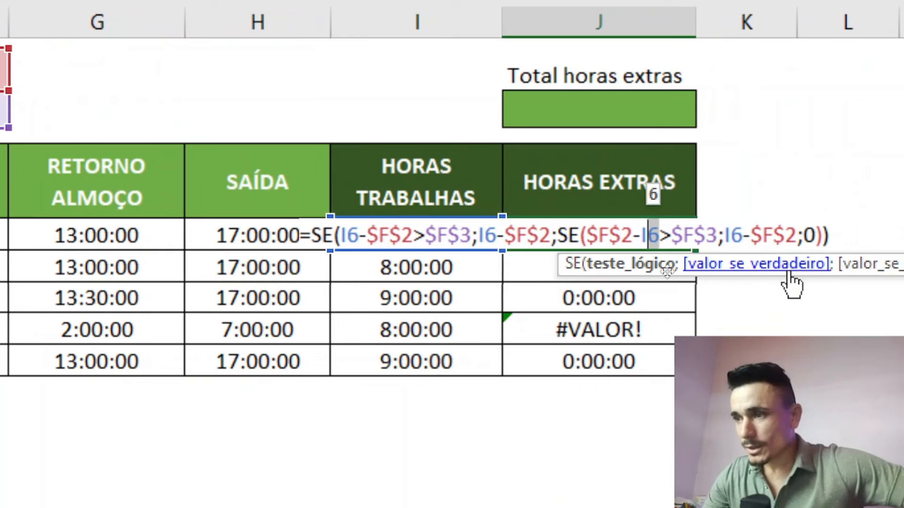
{"action": "key", "text": "Return"}
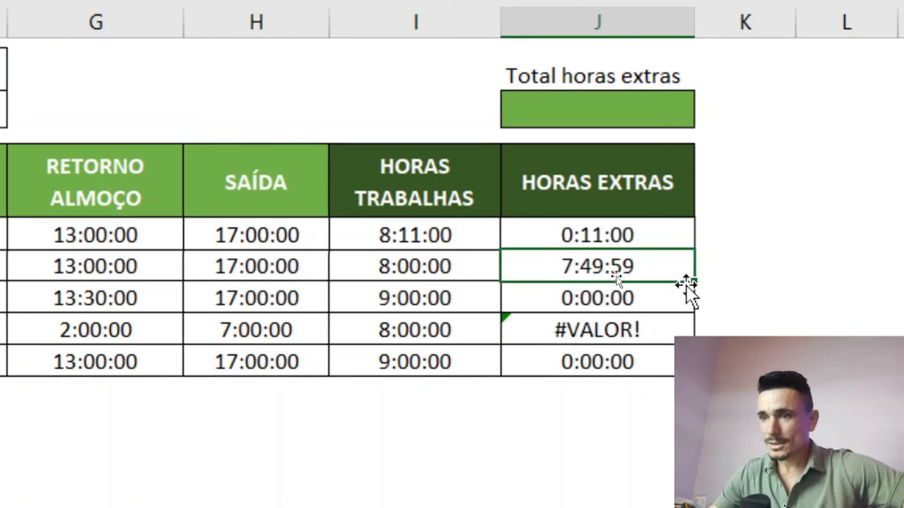
Fill the corrected HORAS EXTRAS formula with absolute references from J6 down to J10
{"action": "left_click", "coordinate": [658, 243]}
{"action": "left_click_drag", "start_coordinate": [693, 249], "coordinate": [656, 358]}
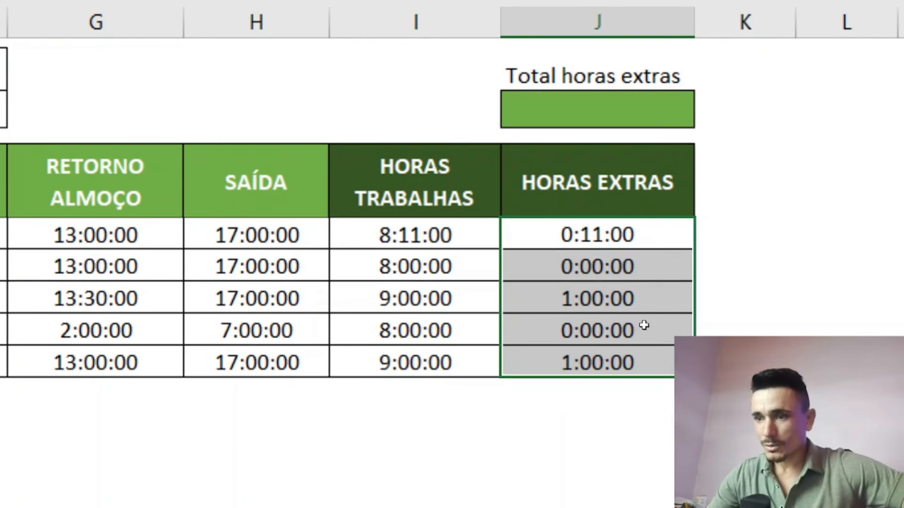
{"action": "left_click", "coordinate": [584, 450]}
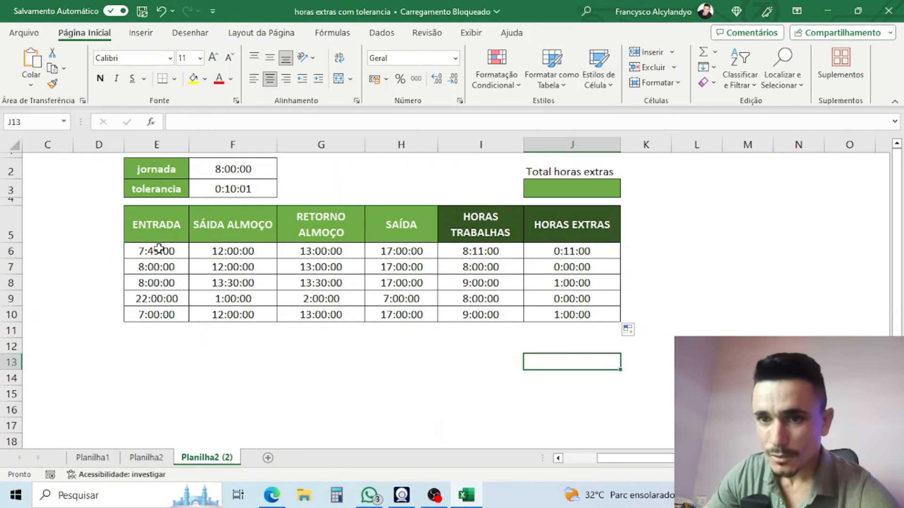
Set the ENTRADA time in E6 to 8:10 and check the HORAS EXTRAS cell J6
{"action": "left_click", "coordinate": [158, 248]}
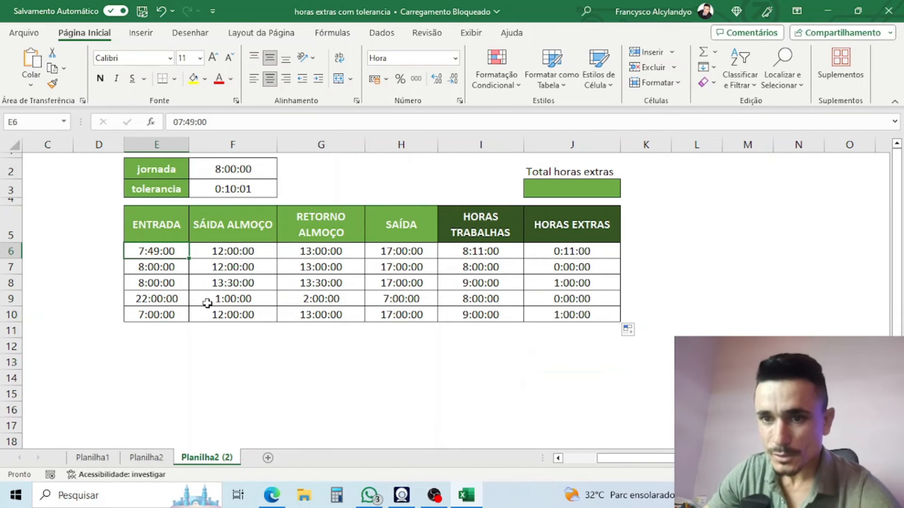
{"action": "type", "text": "80:10"}
{"action": "key", "text": "Return"}
{"action": "left_click", "coordinate": [557, 250]}
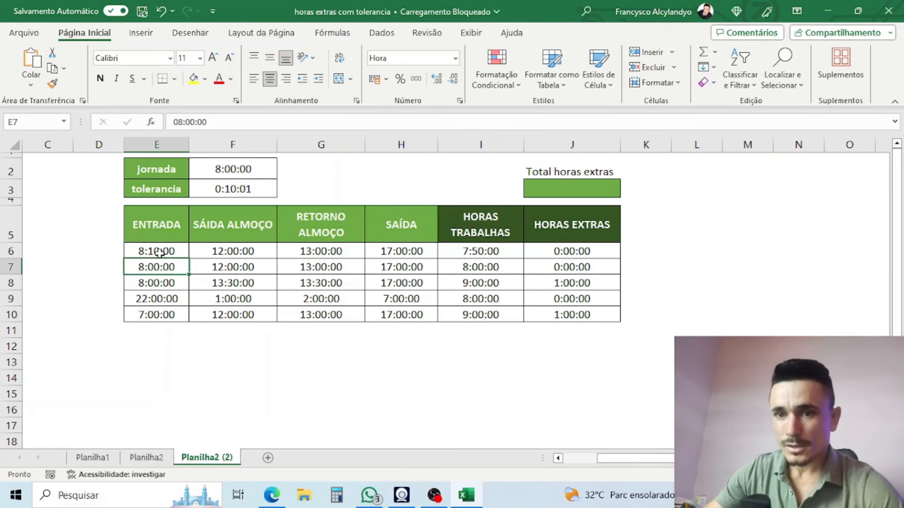
Set the ENTRADA time in E6 to 8:11 and check the HORAS EXTRAS result in J6
{"action": "left_click", "coordinate": [160, 251]}
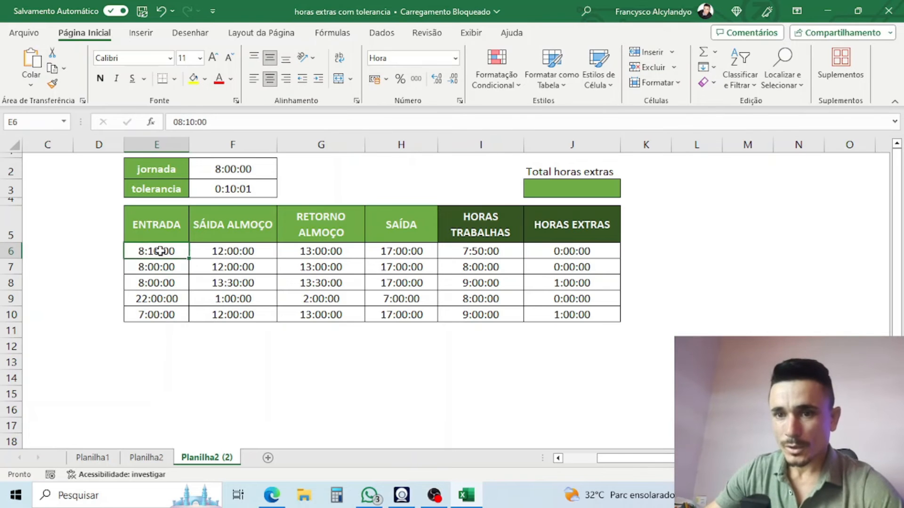
{"action": "type", "text": "8:11"}
{"action": "key", "text": "Return"}
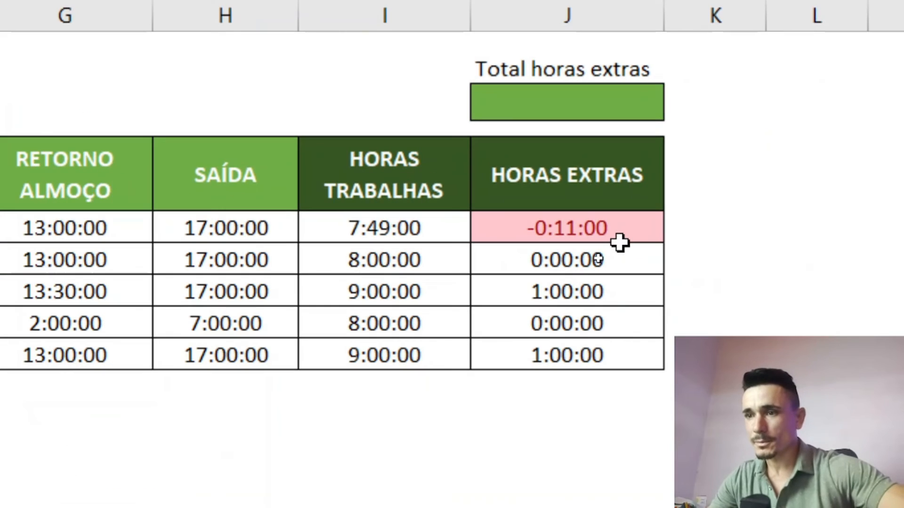
{"action": "left_click", "coordinate": [599, 256]}
{"action": "left_click", "coordinate": [694, 282]}
Total the overtime in the Total horas extras cell J3 with a SOMA of J6:J10
{"action": "left_click", "coordinate": [657, 113]}
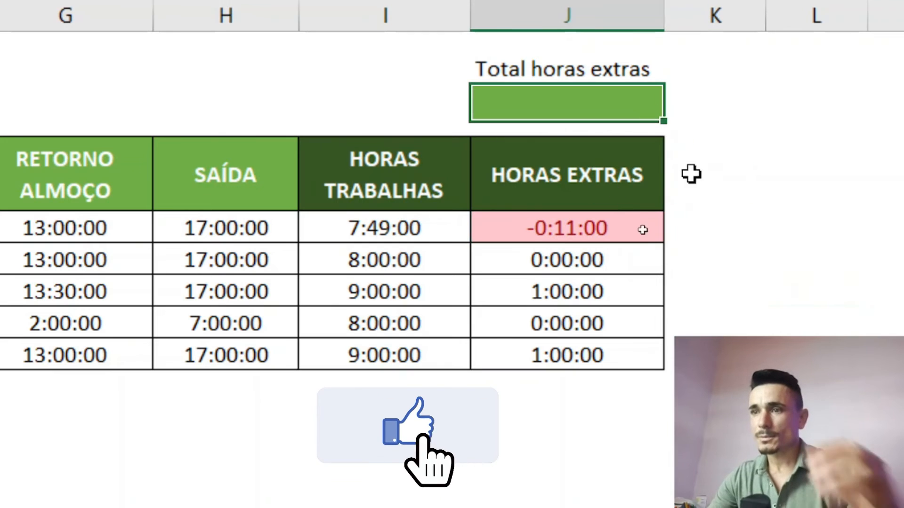
{"action": "type", "text": "="}
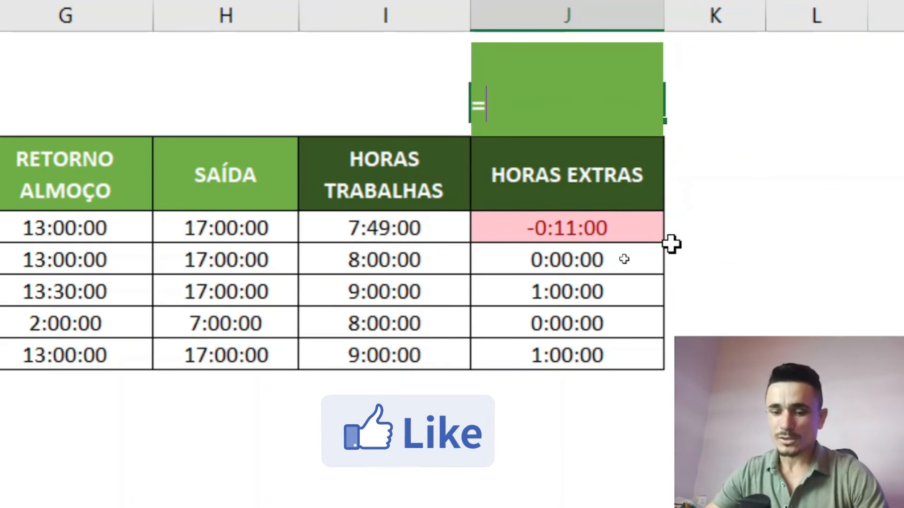
{"action": "type", "text": "soma("}
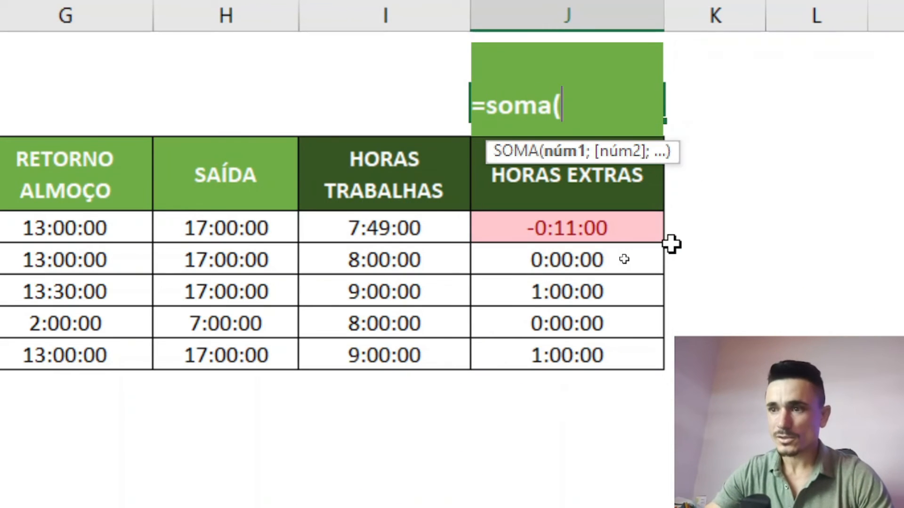
{"action": "left_click_drag", "start_coordinate": [591, 232], "coordinate": [583, 353]}
{"action": "type", "text": ")"}
{"action": "key", "text": "Return"}
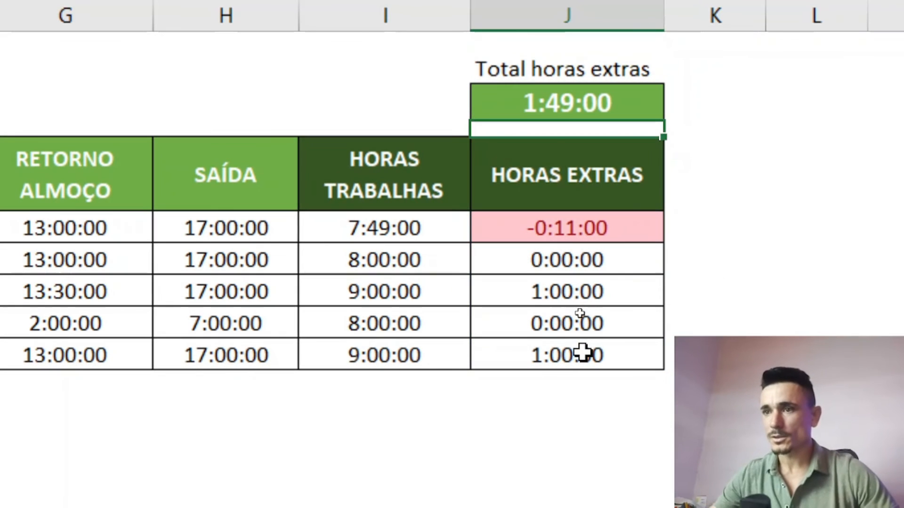
Format the Total horas extras cell J3 and the table cells E6:J10 with the Hora type 37:30:55
{"action": "left_click", "coordinate": [520, 94]}
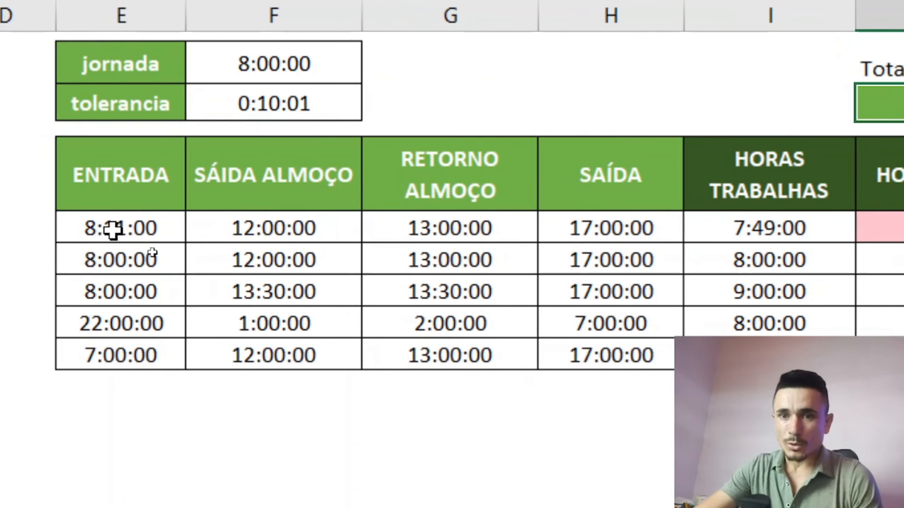
{"action": "left_click_drag", "start_coordinate": [111, 230], "coordinate": [880, 354]}
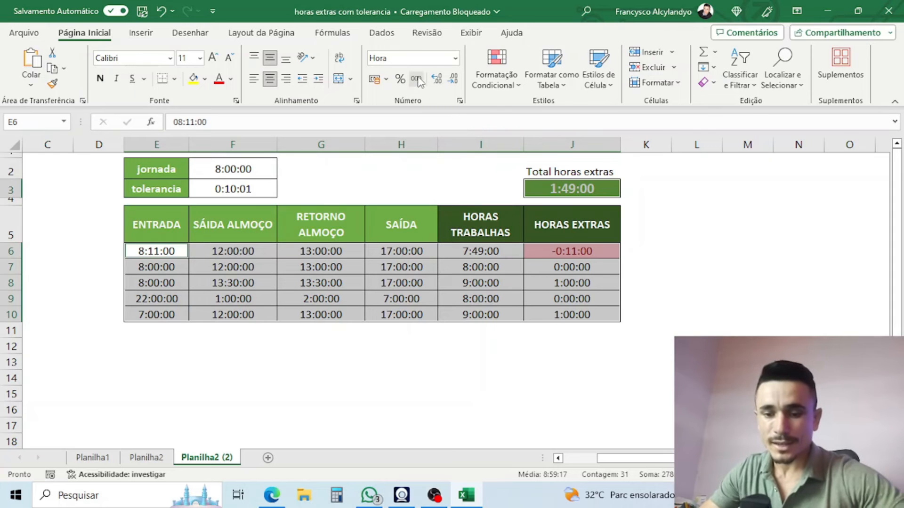
{"action": "left_click", "coordinate": [455, 58]}
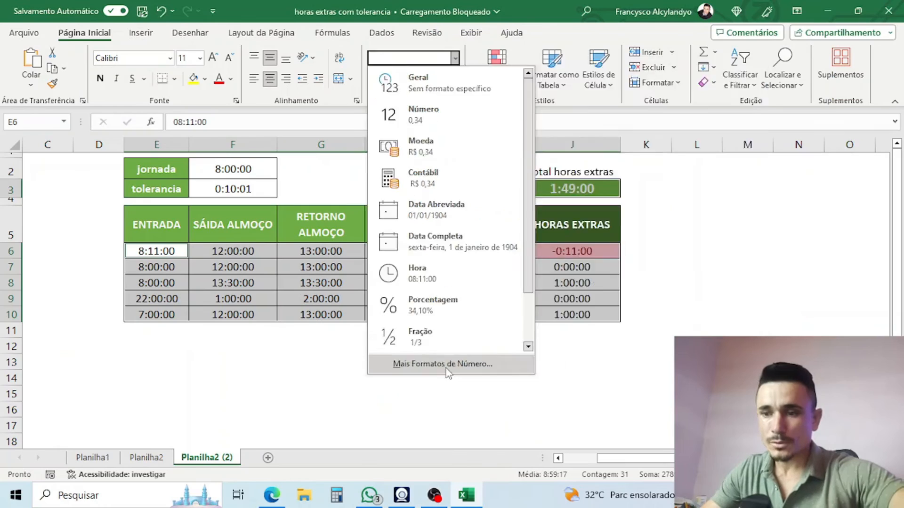
{"action": "left_click", "coordinate": [445, 429]}
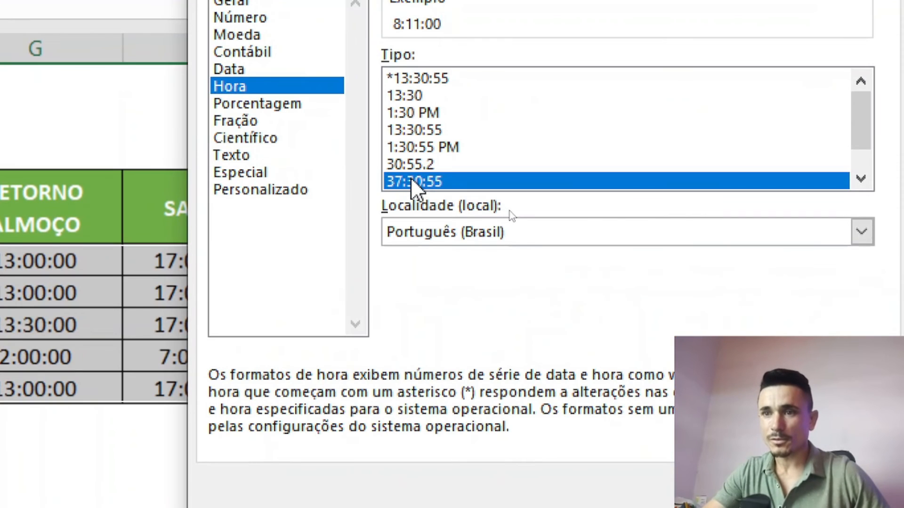
{"action": "left_click", "coordinate": [410, 179]}
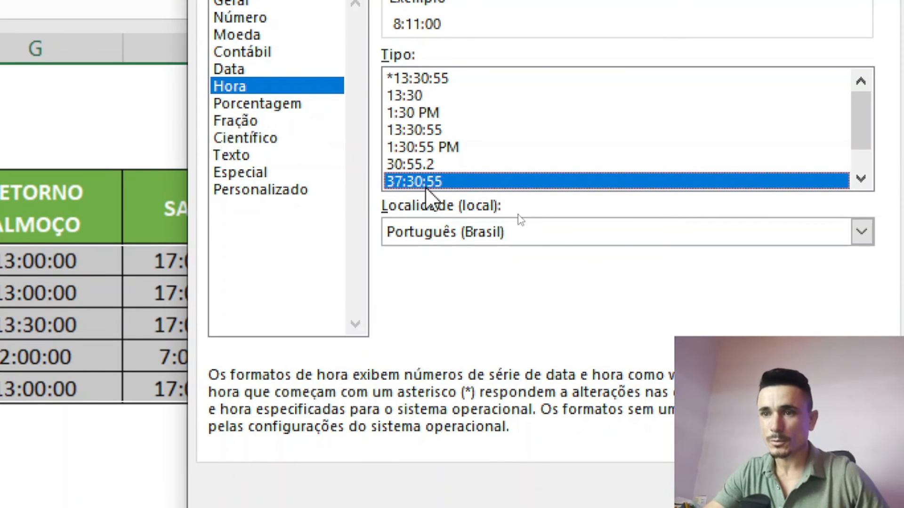
{"action": "key", "text": "Return"}
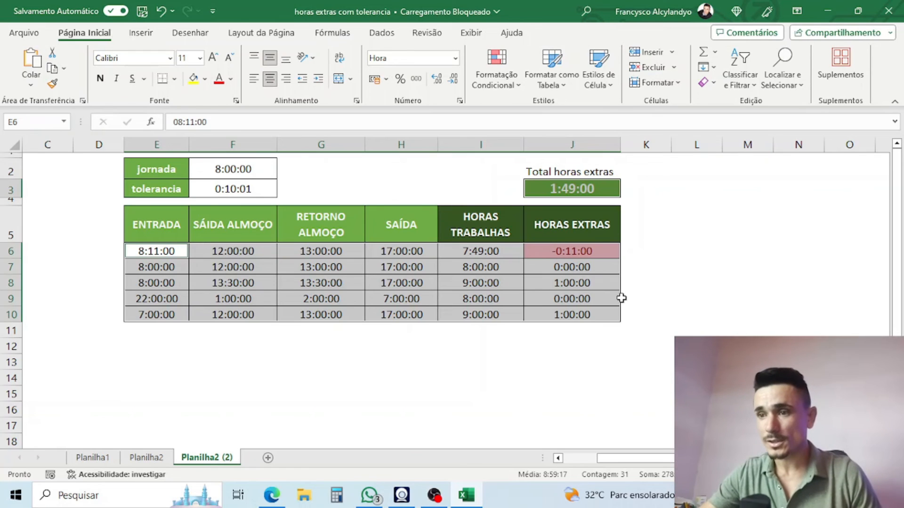
{"action": "left_click", "coordinate": [633, 315]}
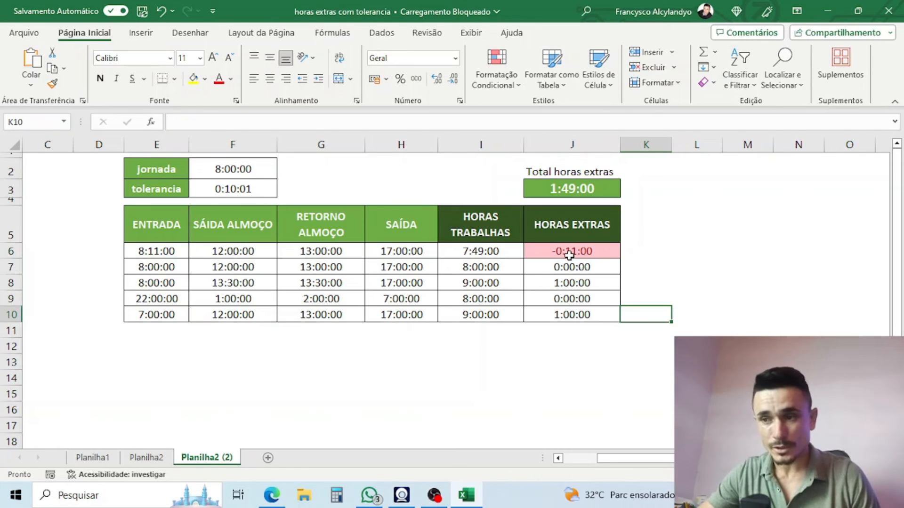
{"action": "left_click", "coordinate": [623, 374]}
{"action": "key", "text": "alt"}
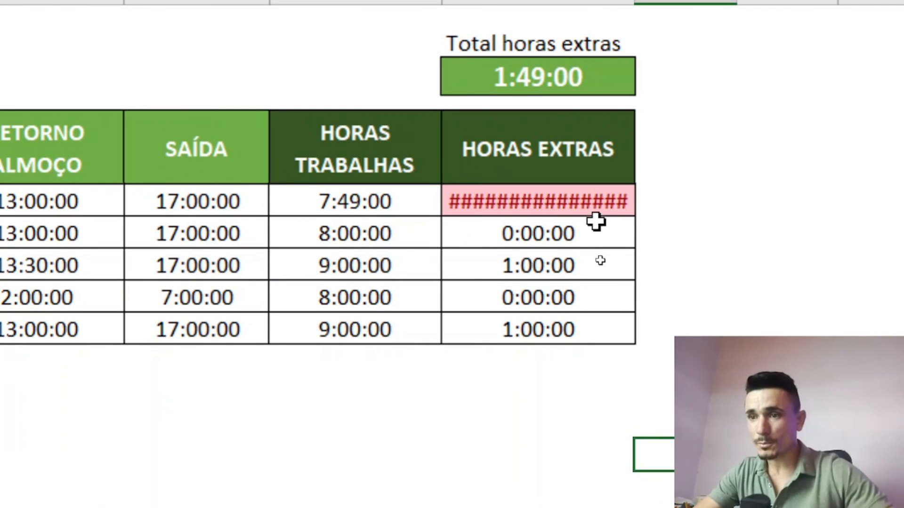
Enable the advanced calculation option Usar sistema de data 1904 for the workbook horas extras com tolerancia.xlsx to display the negative time in J6
{"action": "left_click", "coordinate": [594, 251]}
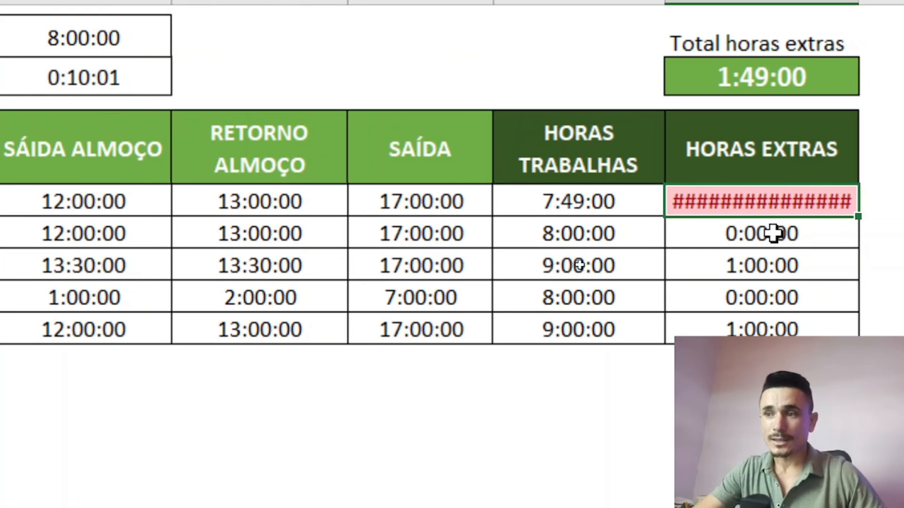
{"action": "mouse_move", "coordinate": [514, 207]}
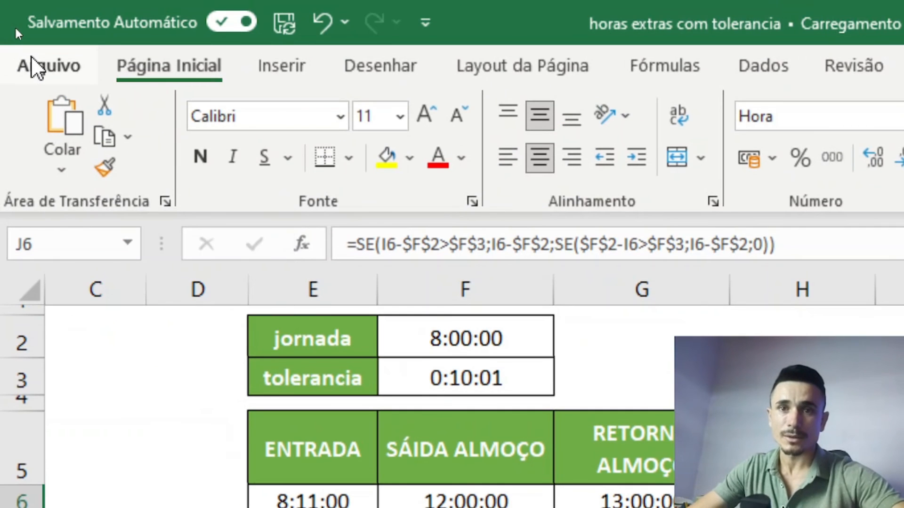
{"action": "left_click", "coordinate": [31, 56]}
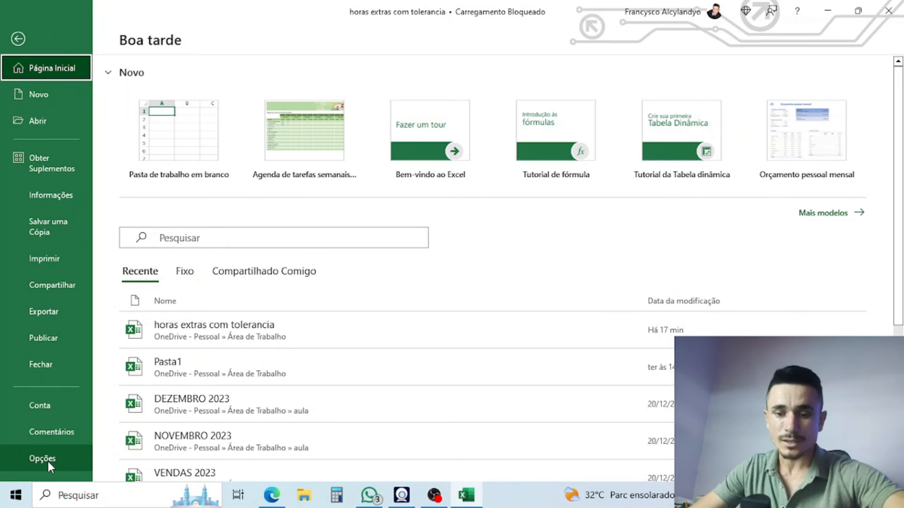
{"action": "left_click", "coordinate": [48, 460]}
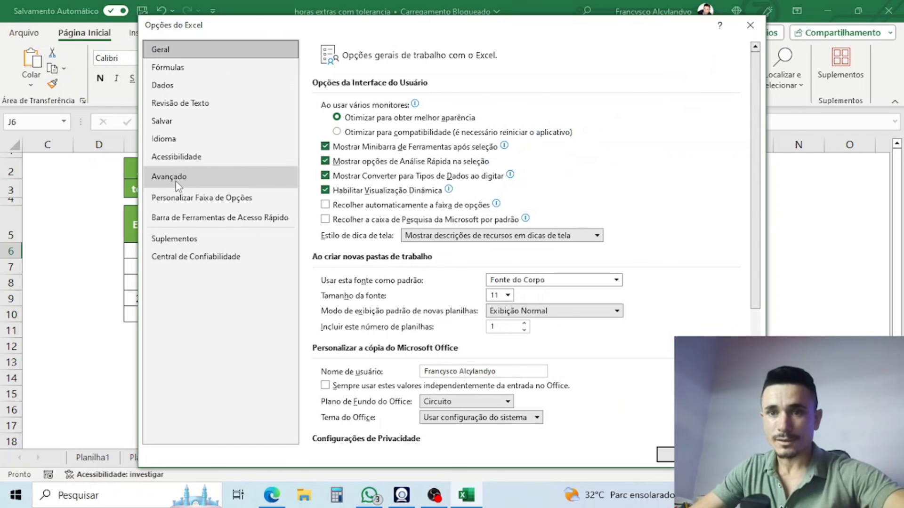
{"action": "left_click", "coordinate": [177, 184]}
{"action": "scroll", "coordinate": [448, 210], "scroll_direction": "down", "scroll_amount": 5}
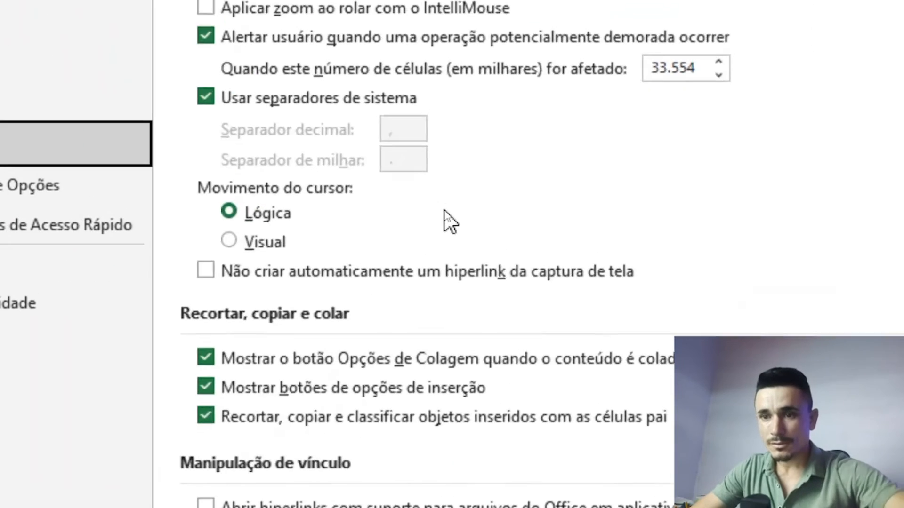
{"action": "scroll", "coordinate": [445, 221], "scroll_direction": "down", "scroll_amount": 15}
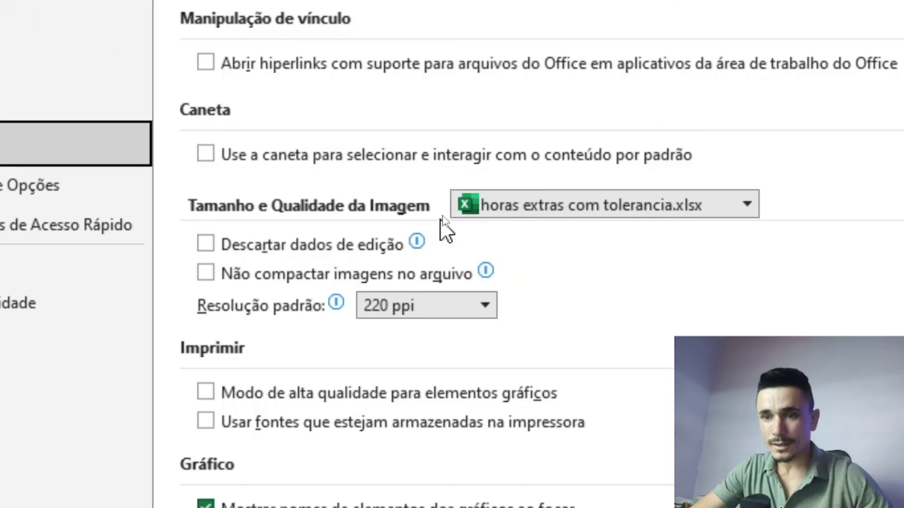
{"action": "scroll", "coordinate": [433, 228], "scroll_direction": "down", "scroll_amount": 8}
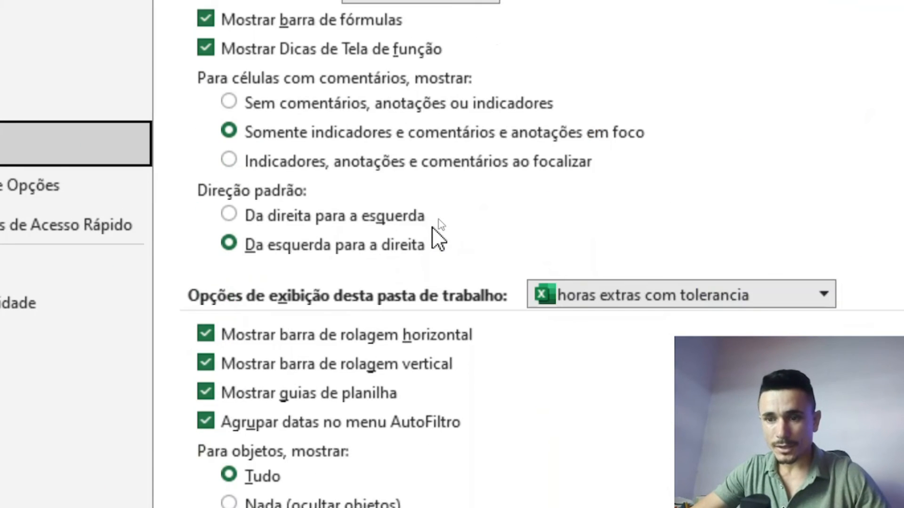
{"action": "scroll", "coordinate": [428, 226], "scroll_direction": "down", "scroll_amount": 5}
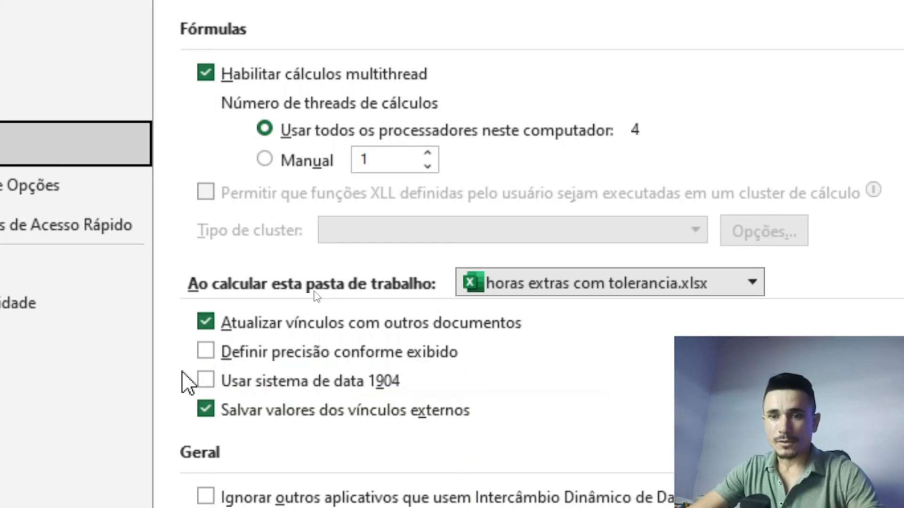
{"action": "left_click", "coordinate": [207, 387]}
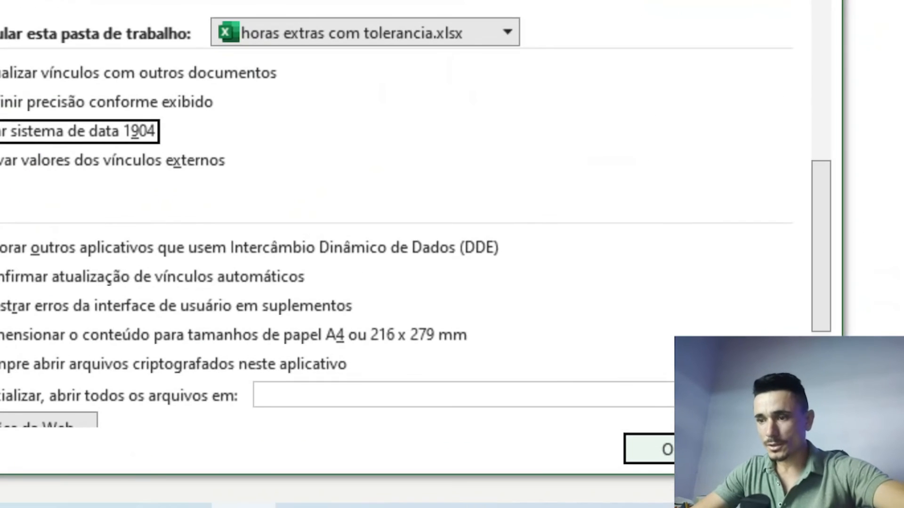
{"action": "left_click", "coordinate": [680, 454]}
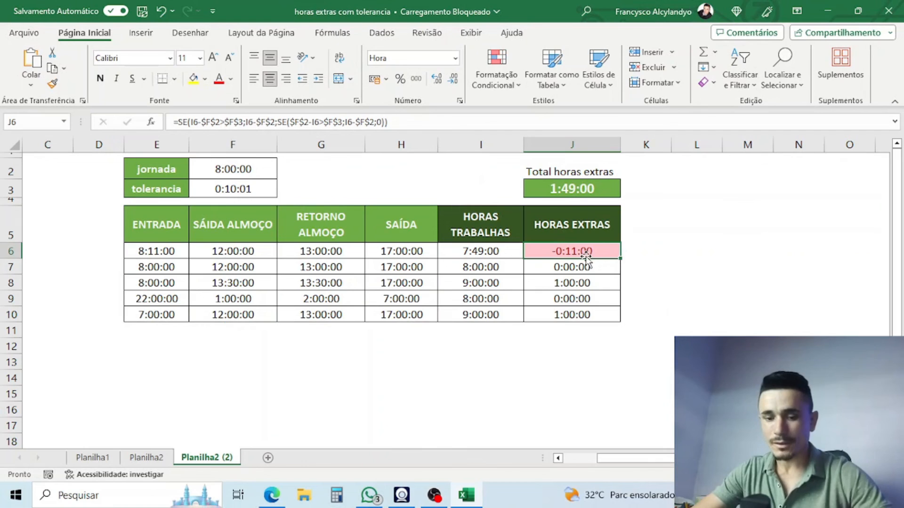